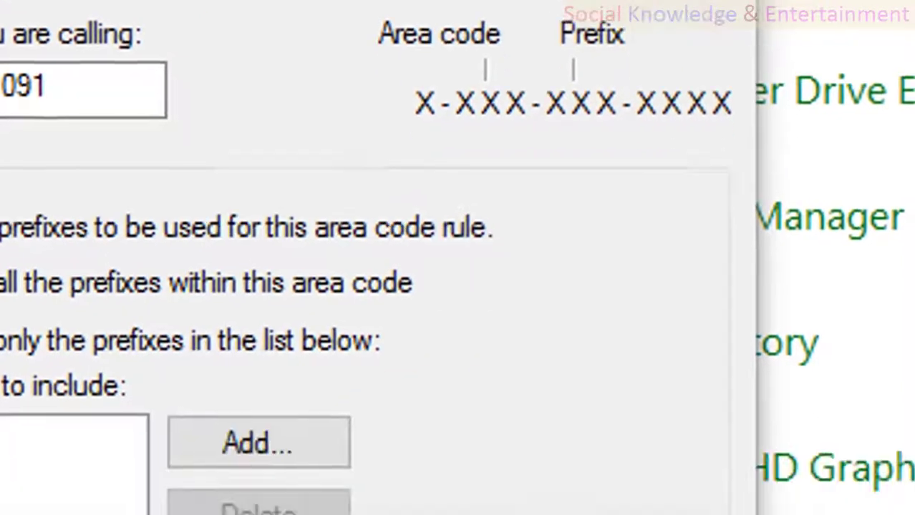
# Step: Restrict the 1091 area code rule to include only prefixes 7878596 and 2563545
pyautogui.click(257, 441)
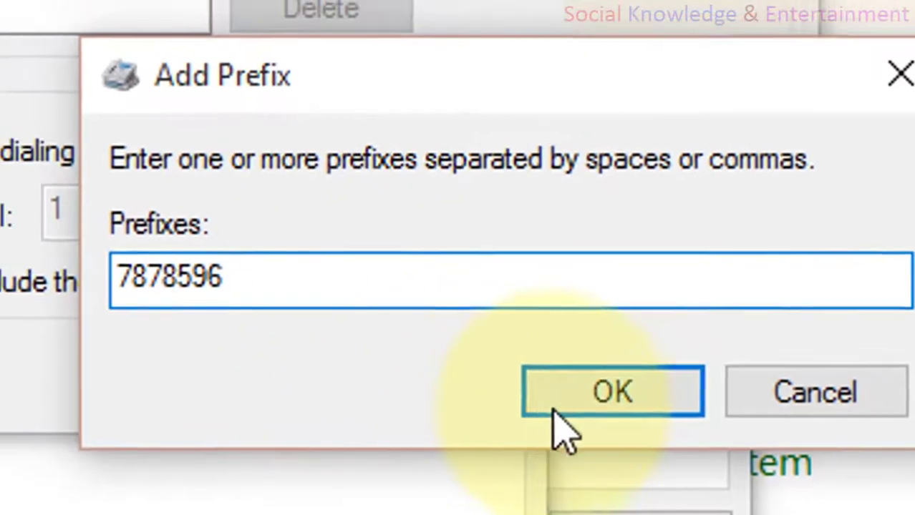
pyautogui.click(511, 383)
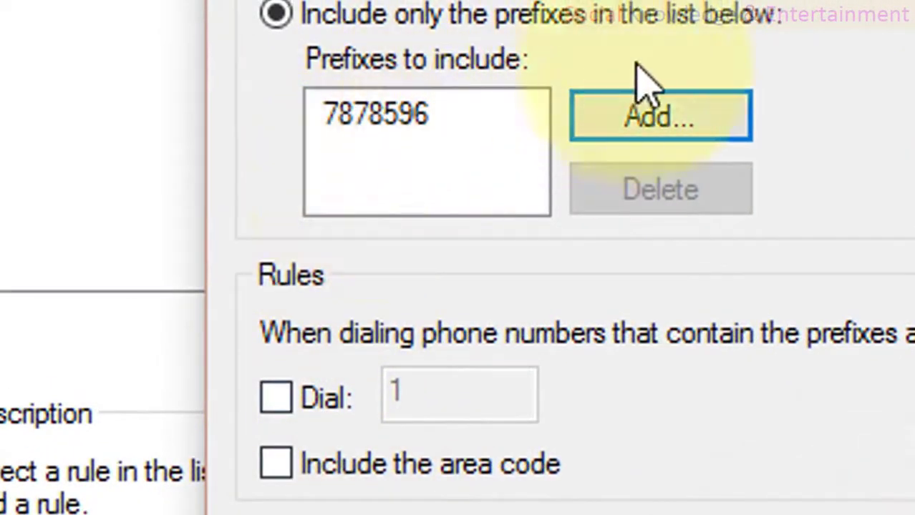
pyautogui.click(648, 119)
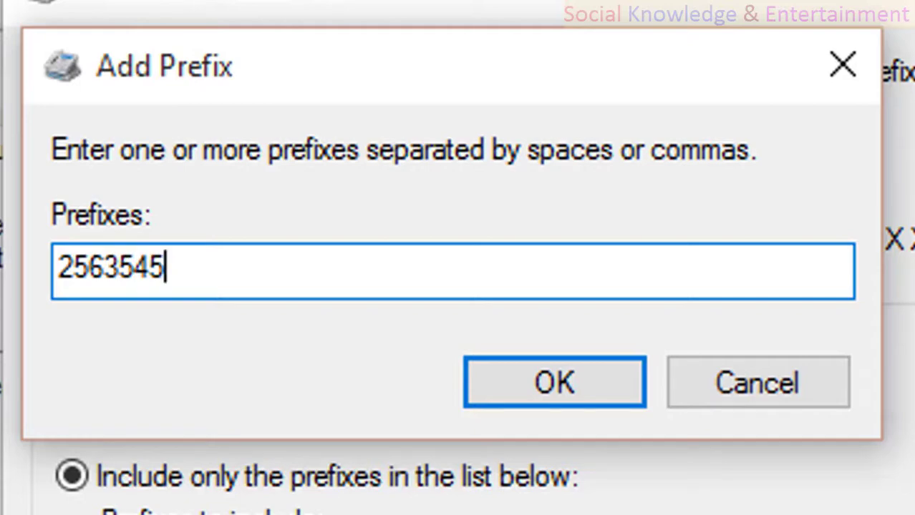
pyautogui.click(556, 401)
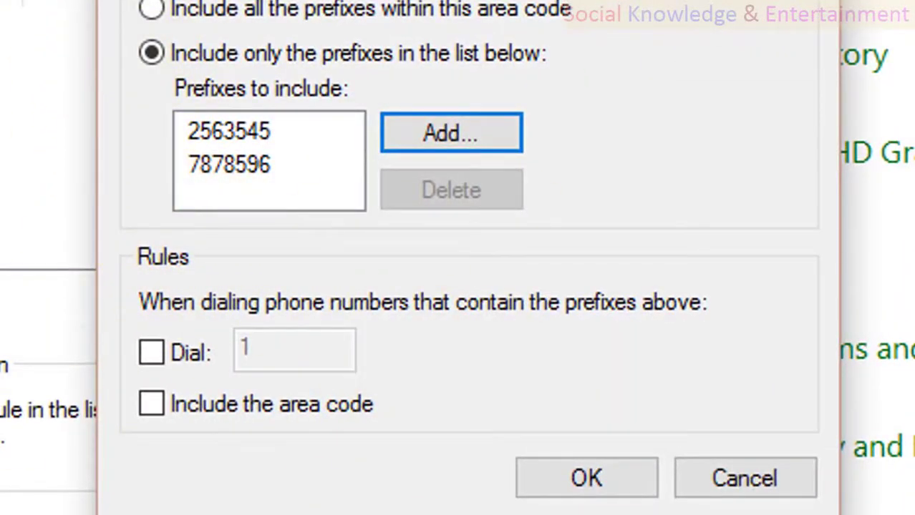
pyautogui.click(297, 159)
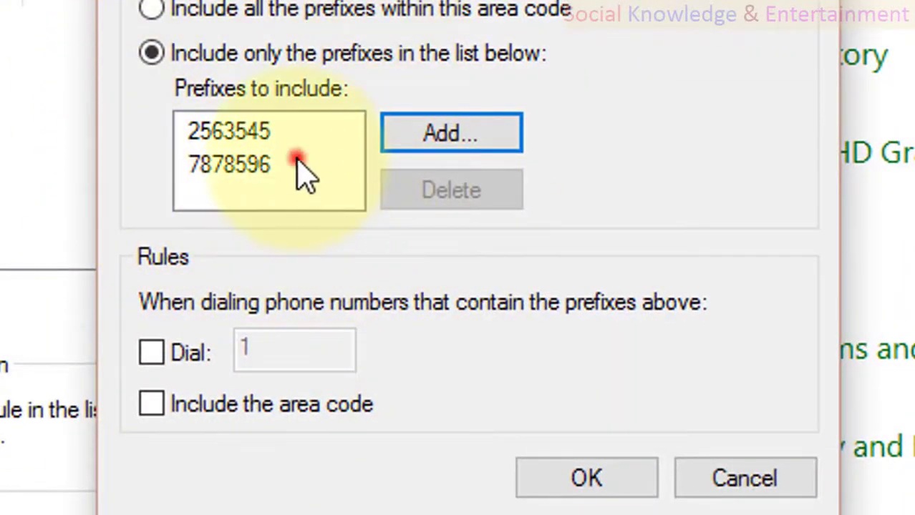
pyautogui.click(252, 173)
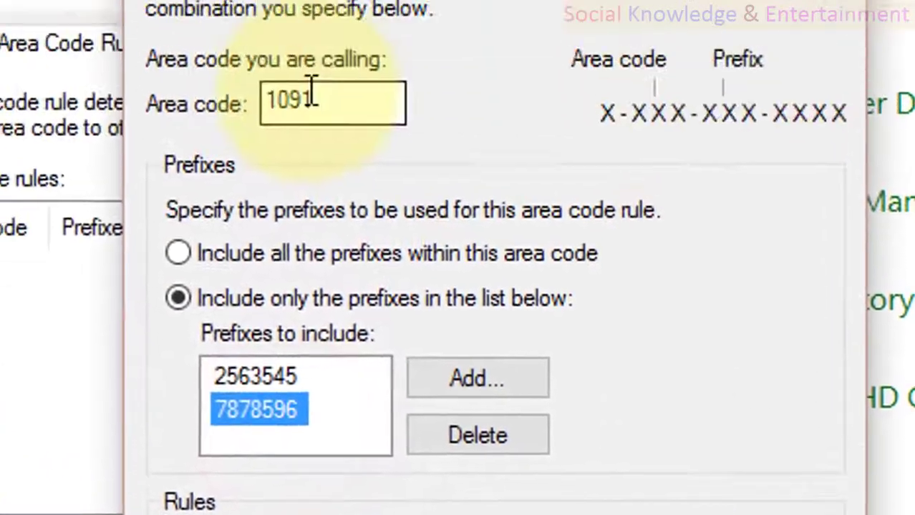
pyautogui.doubleClick(310, 93)
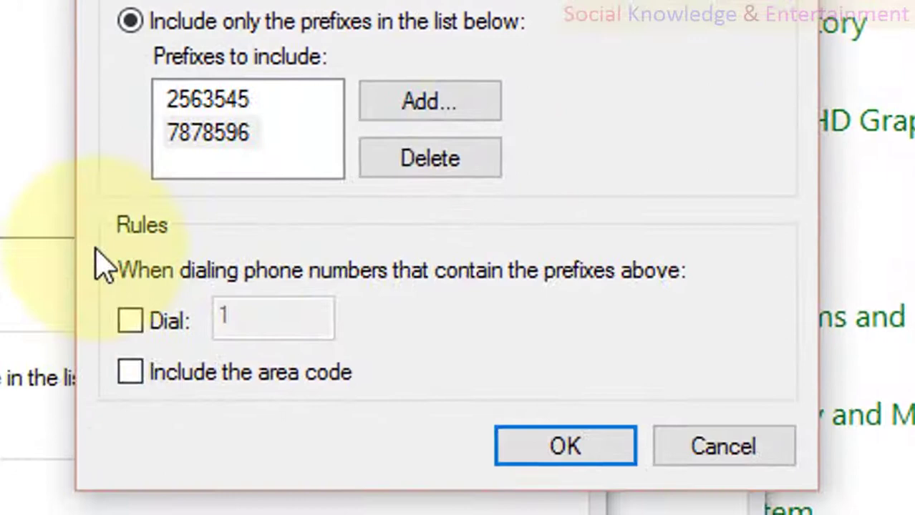
# Step: Make the 1091 rule dial 2 plus the area code, and save the rule
pyautogui.click(104, 215)
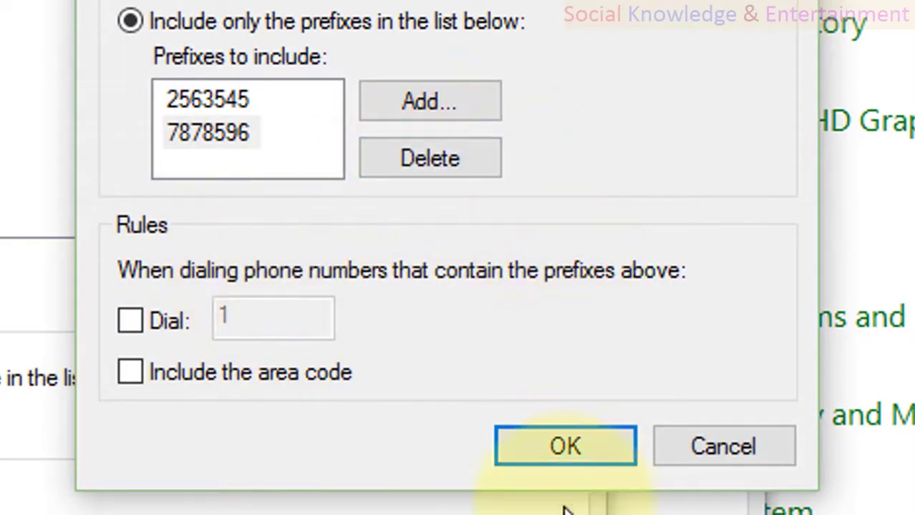
pyautogui.click(190, 321)
pyautogui.moveTo(287, 326); pyautogui.dragTo(107, 329)
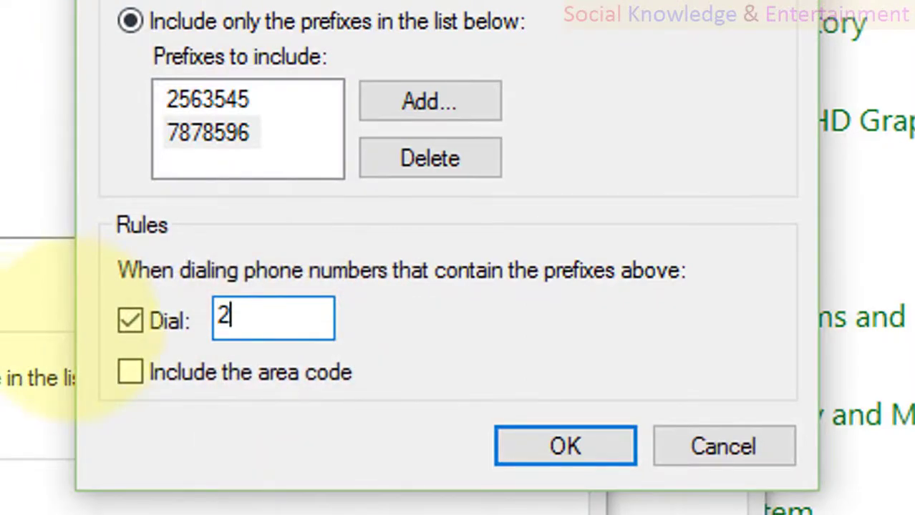
pyautogui.click(141, 378)
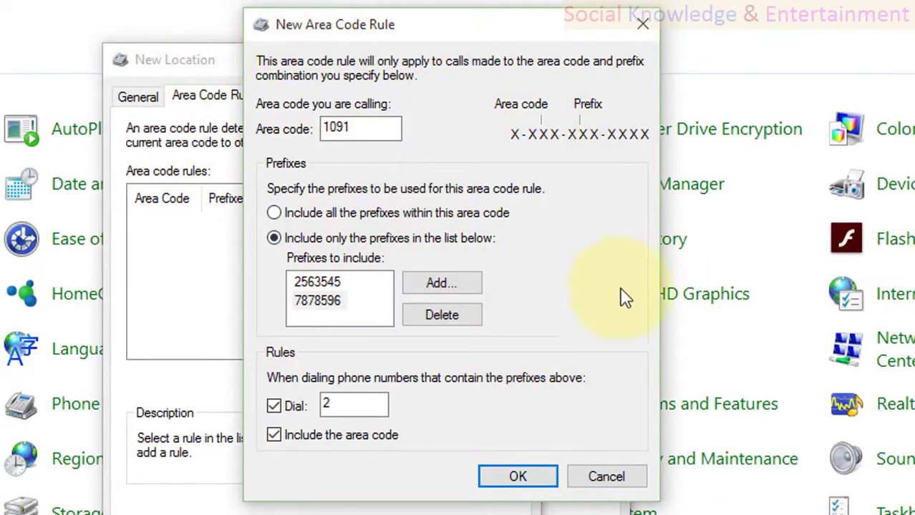
pyautogui.click(521, 484)
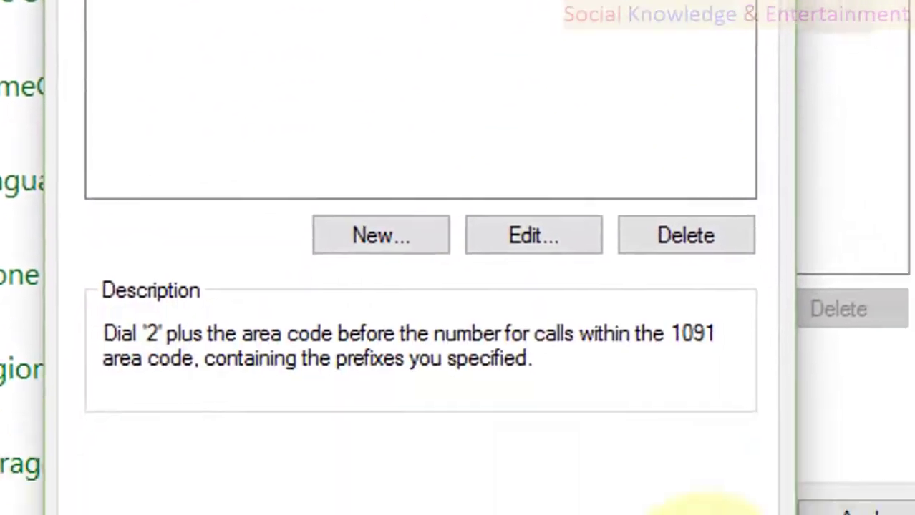
# Step: Save the new location, keep ahamadab selected, and open its Edit Location settings
pyautogui.click(647, 425)
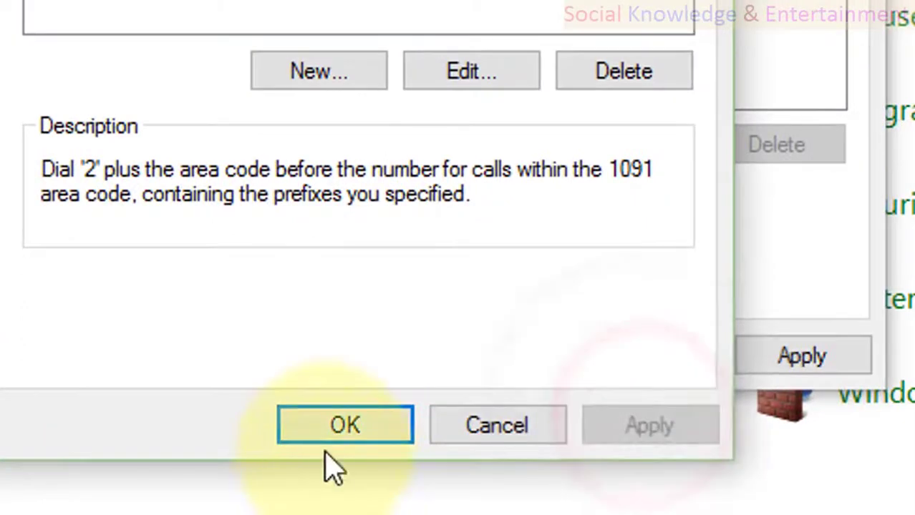
pyautogui.click(328, 438)
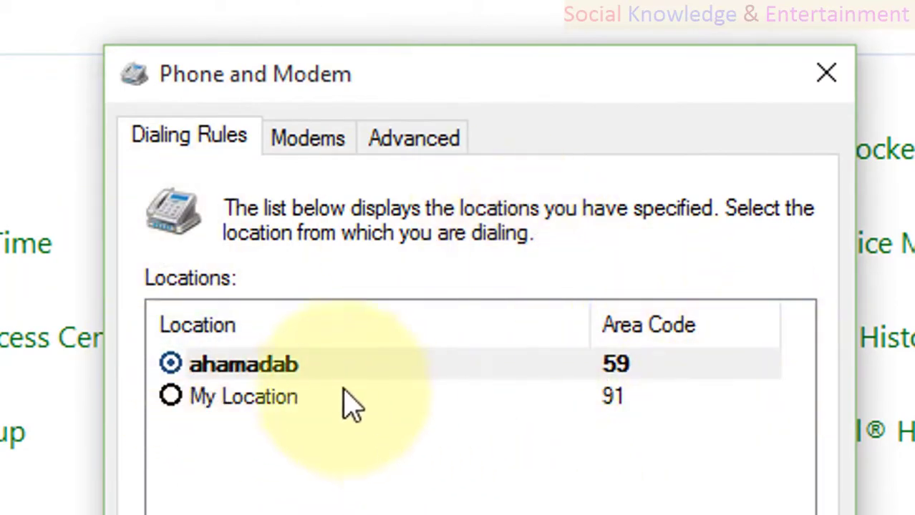
pyautogui.click(255, 419)
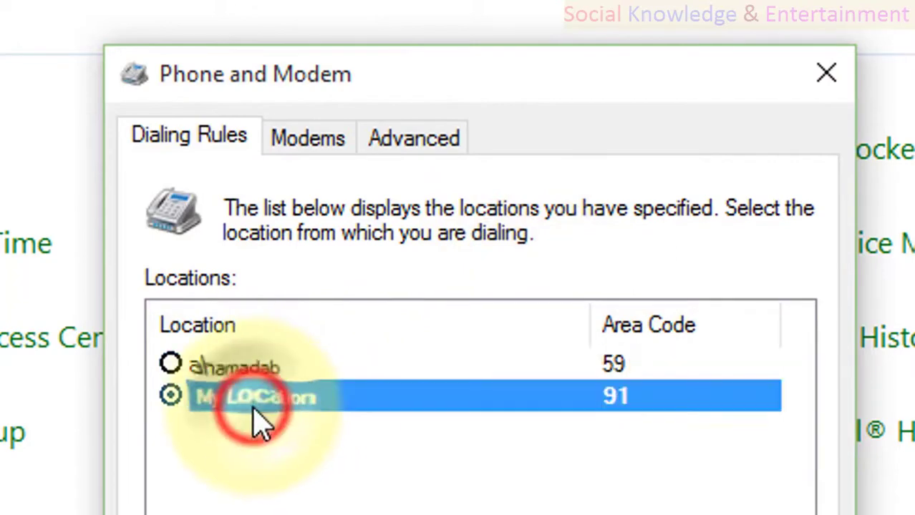
pyautogui.click(240, 372)
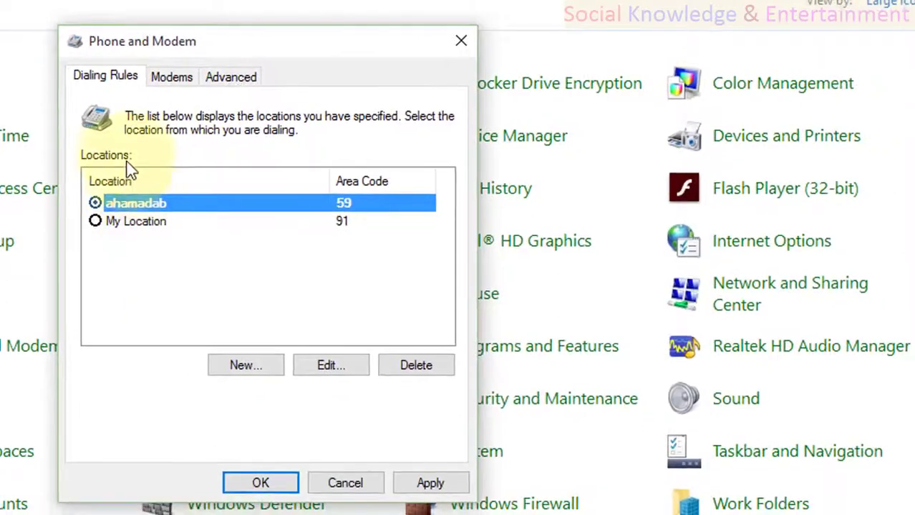
pyautogui.click(304, 365)
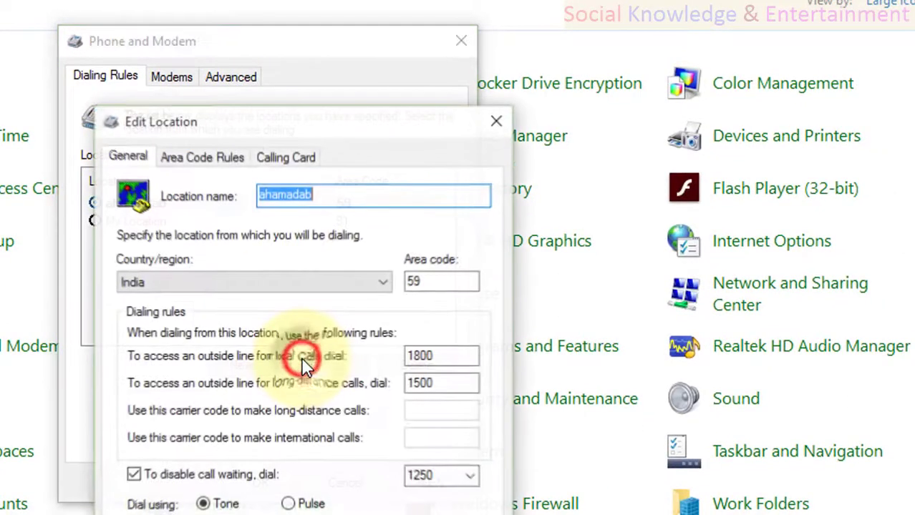
# Step: Show ahamadab's Calling Card settings and browse card types like US Sprint and AT&T
pyautogui.click(272, 159)
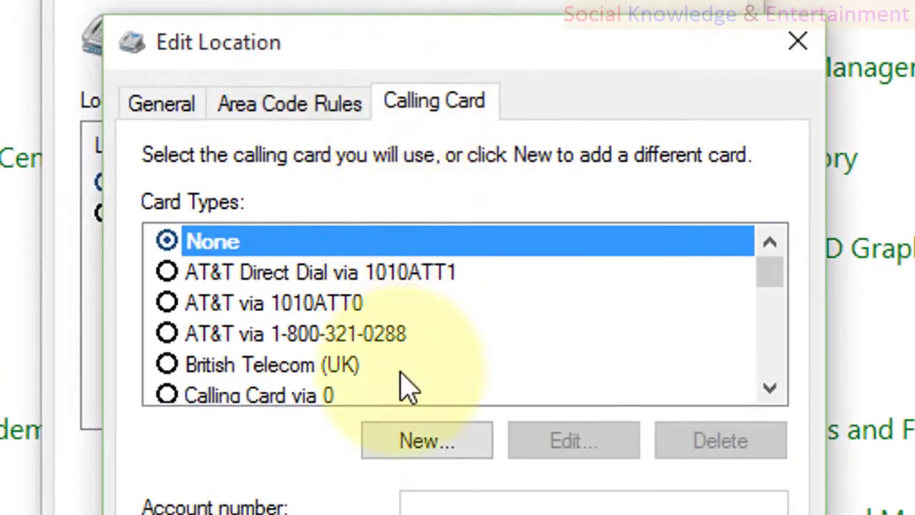
pyautogui.scroll(-8, 408, 388)
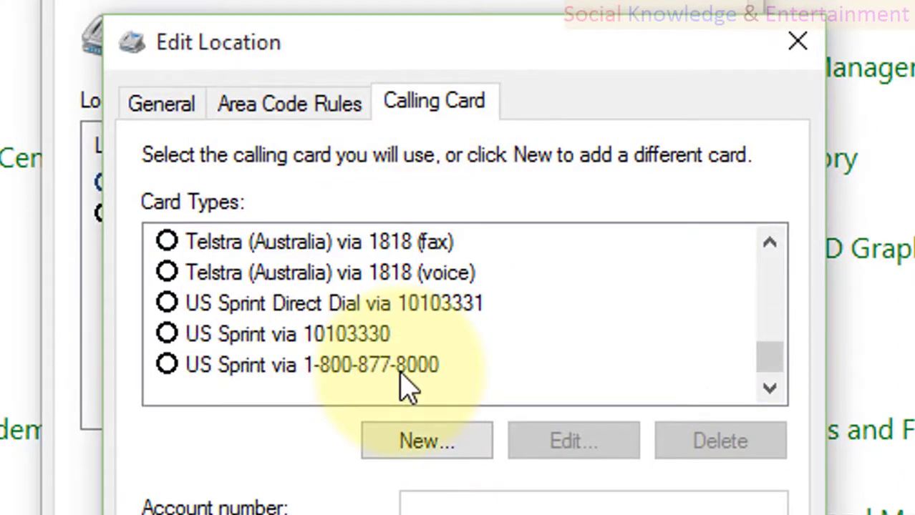
pyautogui.scroll(3, 408, 388)
pyautogui.scroll(5, 408, 388)
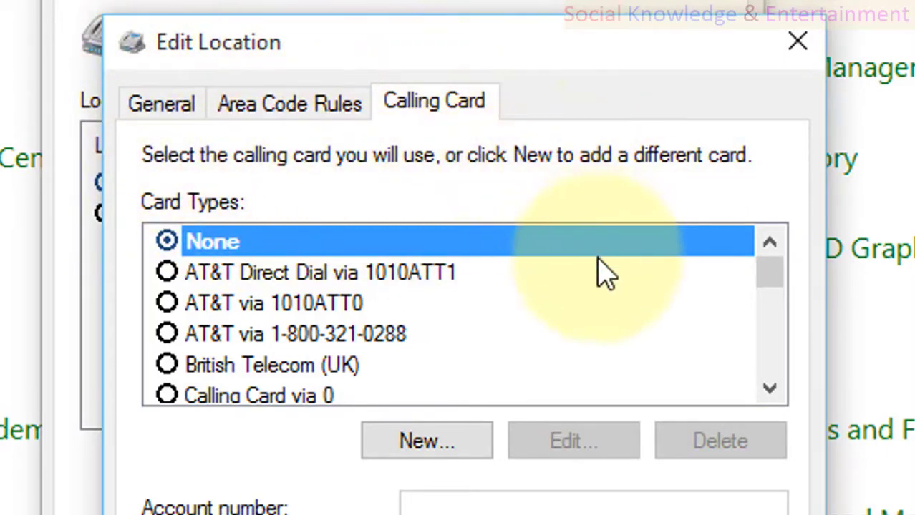
pyautogui.scroll(-3, 308, 315)
pyautogui.scroll(-4, 308, 315)
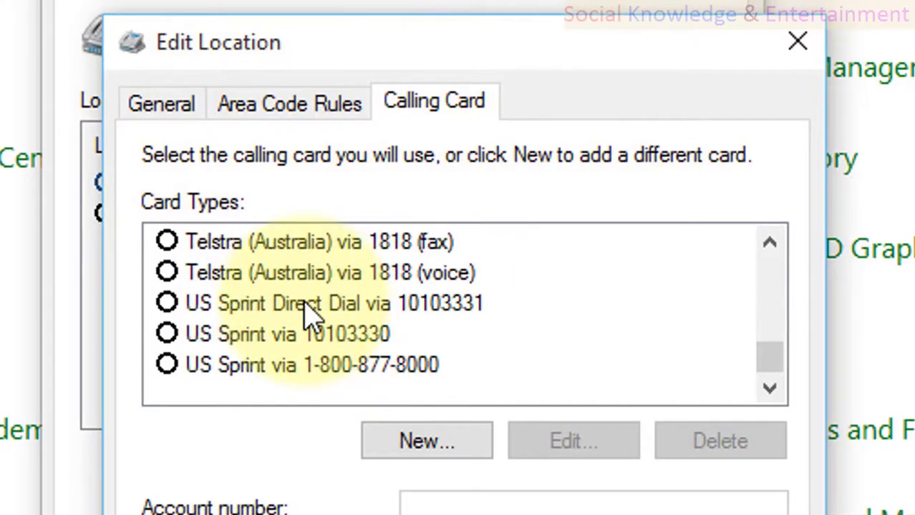
pyautogui.scroll(2, 308, 315)
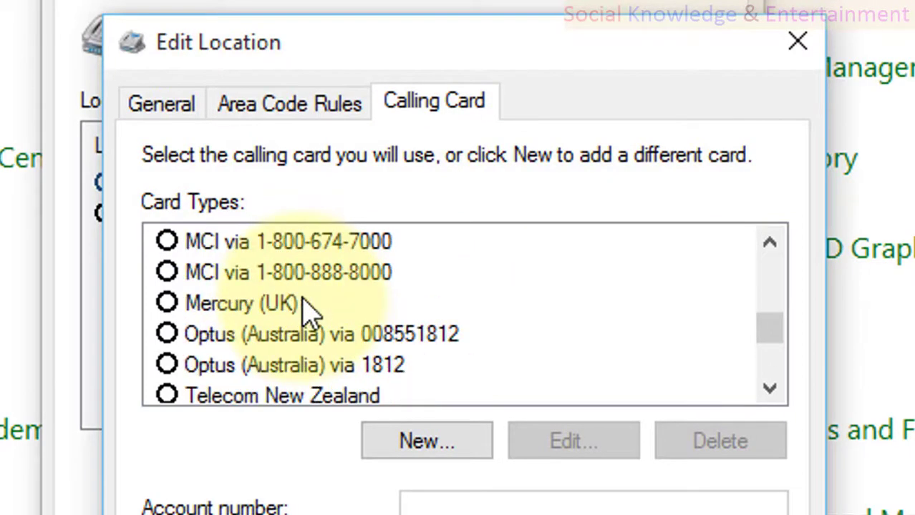
pyautogui.scroll(2, 307, 315)
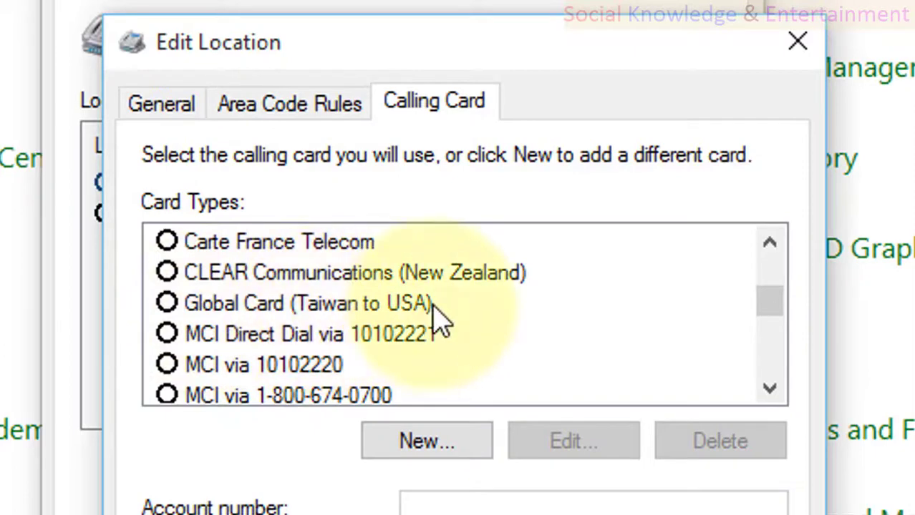
pyautogui.scroll(1, 315, 322)
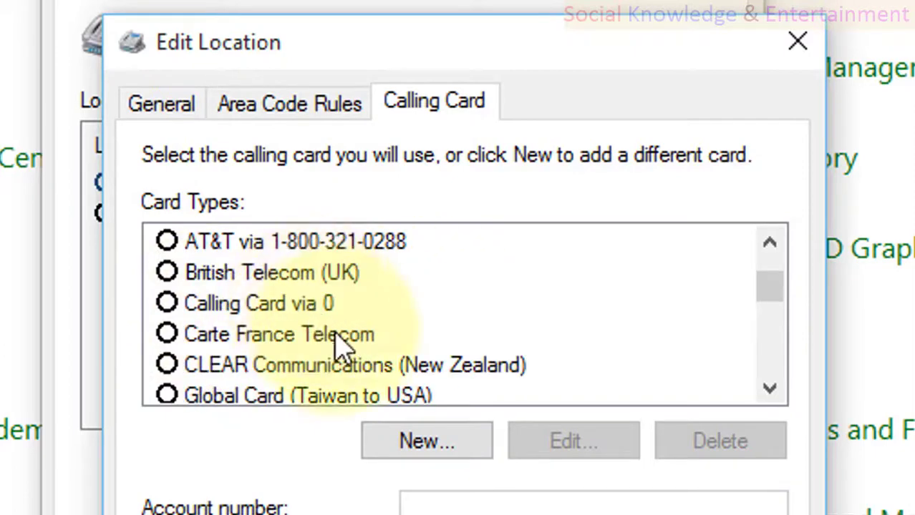
pyautogui.scroll(1, 343, 347)
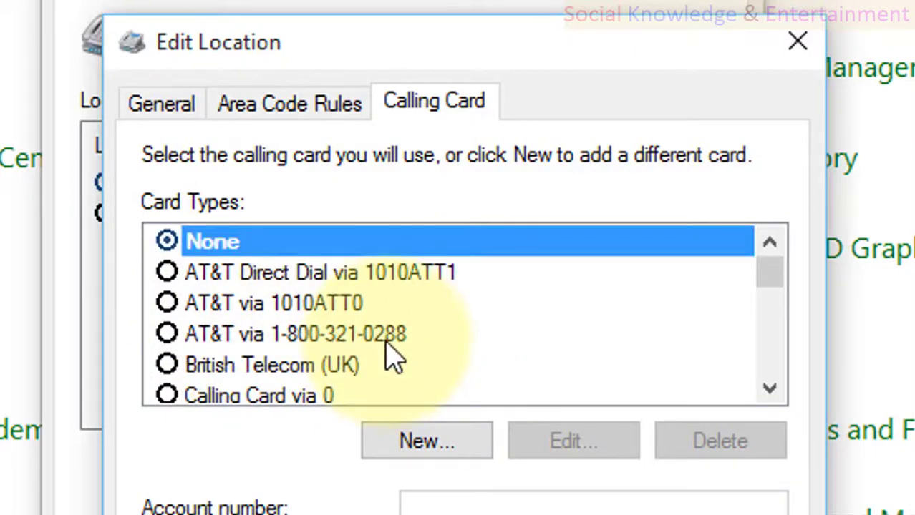
pyautogui.scroll(-10, 390, 355)
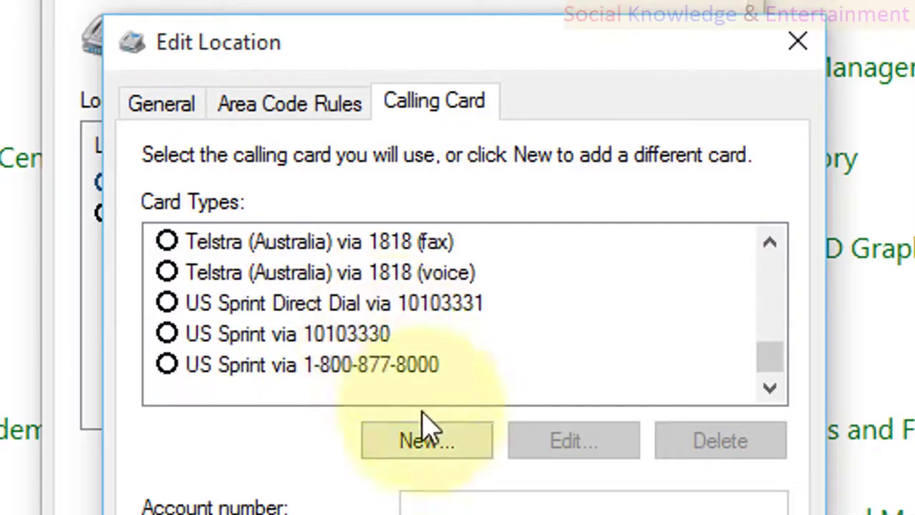
pyautogui.click(459, 506)
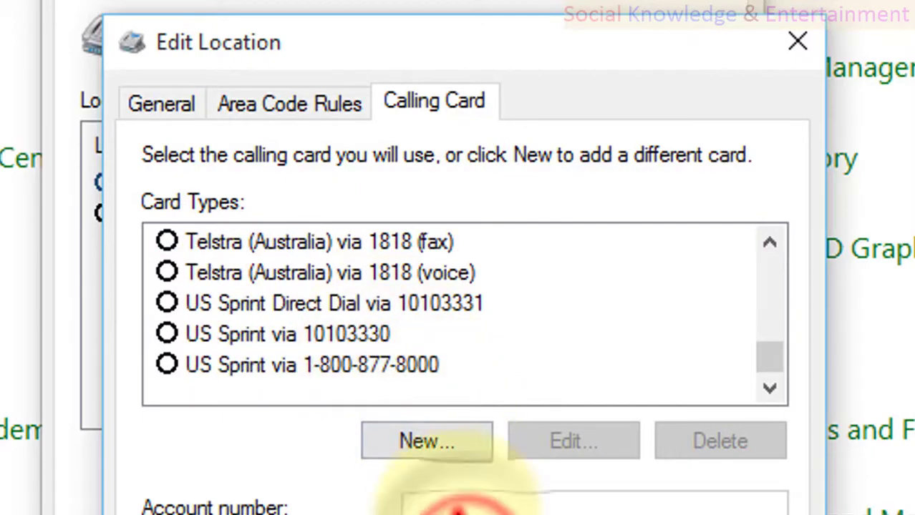
pyautogui.click(425, 439)
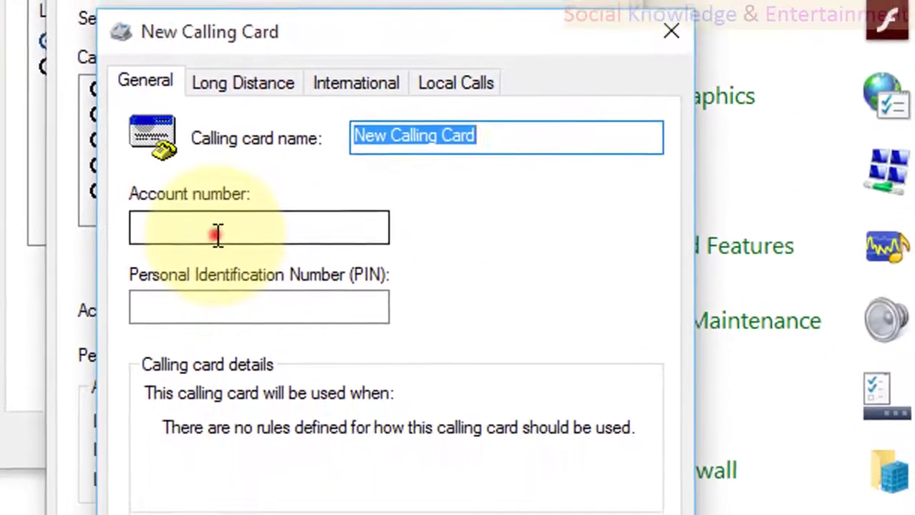
pyautogui.click(245, 314)
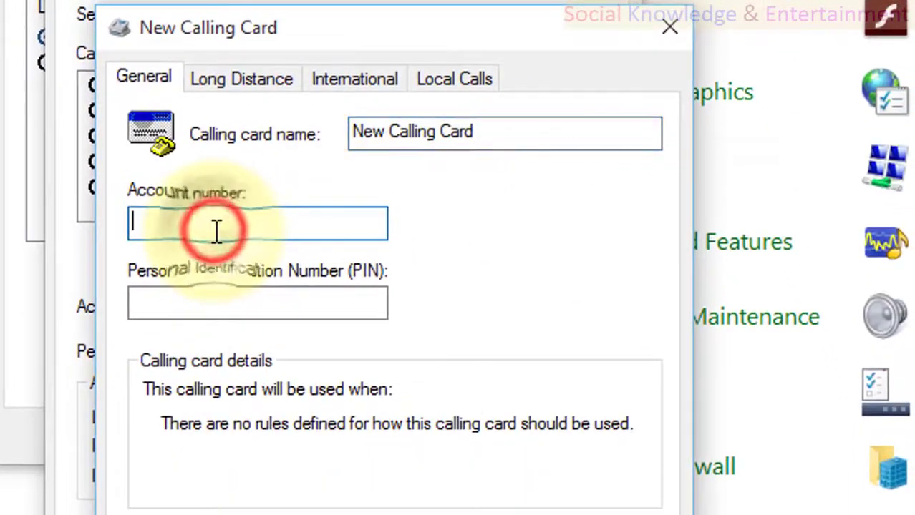
pyautogui.click(188, 301)
pyautogui.click(179, 193)
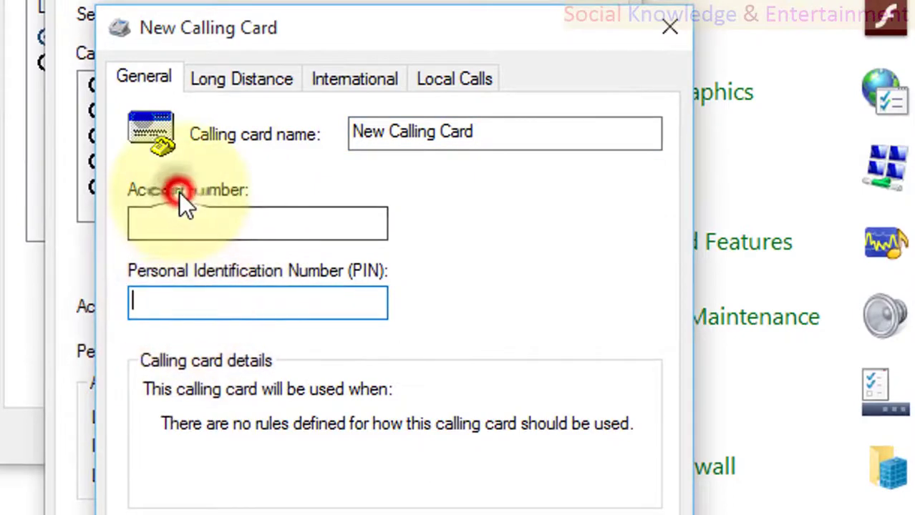
pyautogui.click(188, 218)
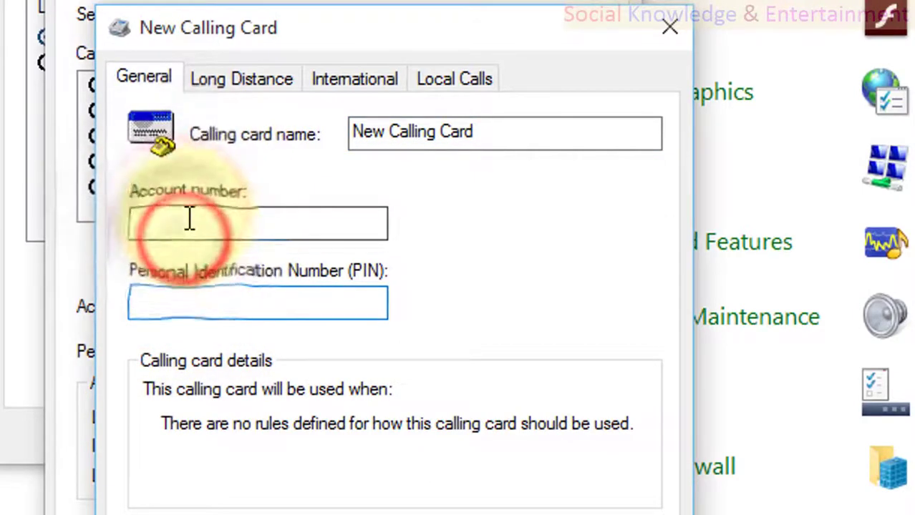
pyautogui.click(174, 304)
pyautogui.click(168, 221)
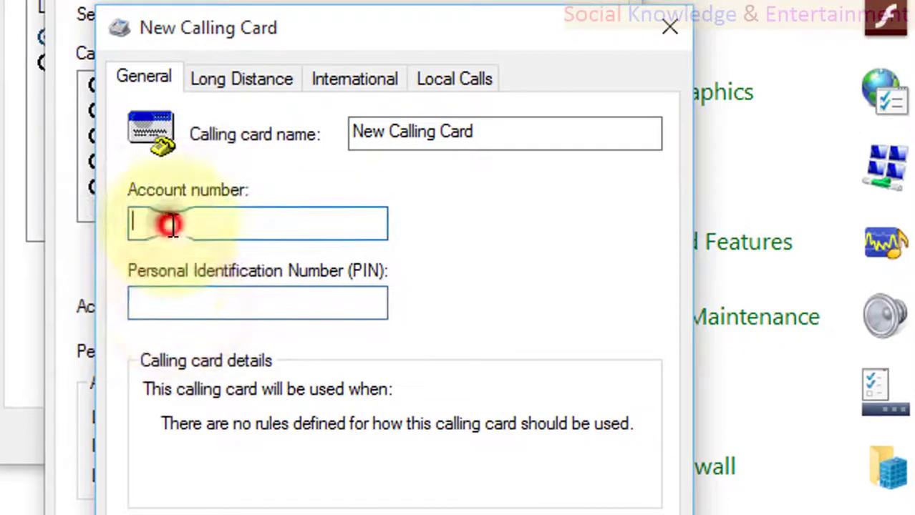
pyautogui.click(166, 305)
pyautogui.press('Escape')
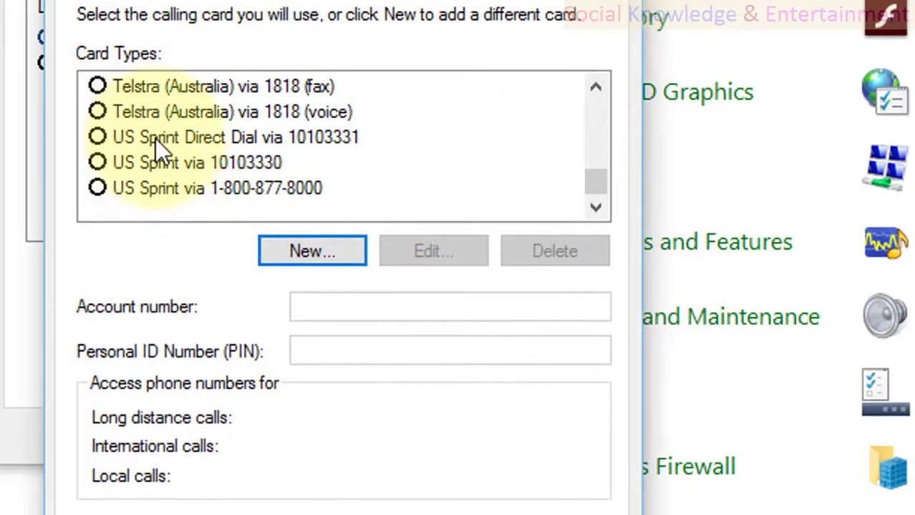
# Step: Preview the CLEAR Communications, Global Card, MCI Direct Dial and Mercury (UK) calling card presets
pyautogui.scroll(7, 156, 139)
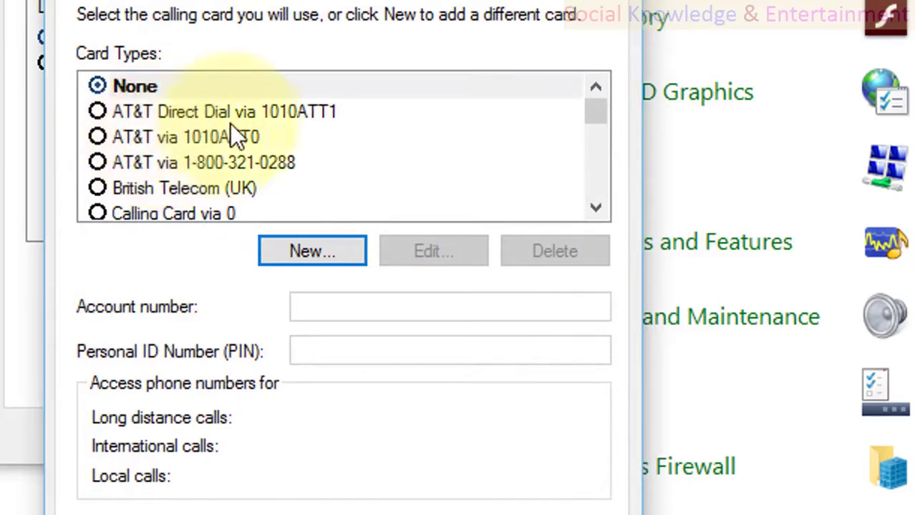
pyautogui.scroll(-1, 190, 166)
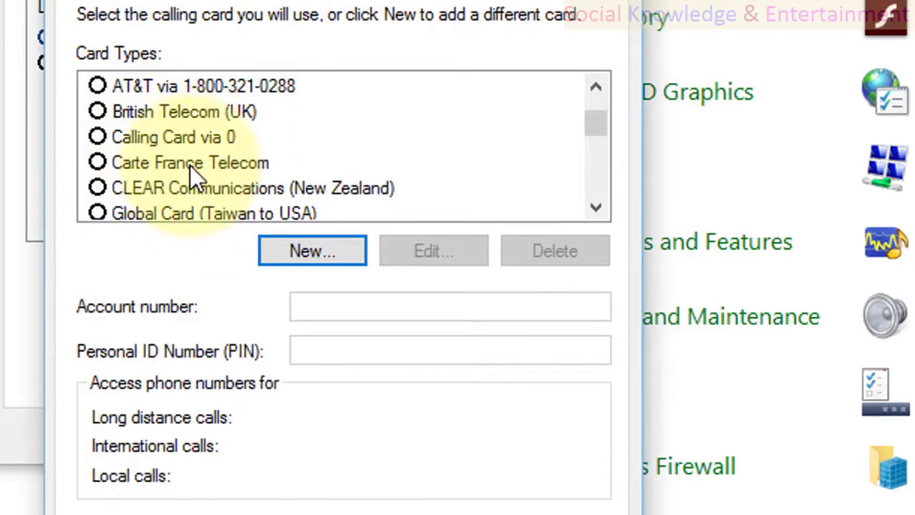
pyautogui.scroll(-1, 190, 166)
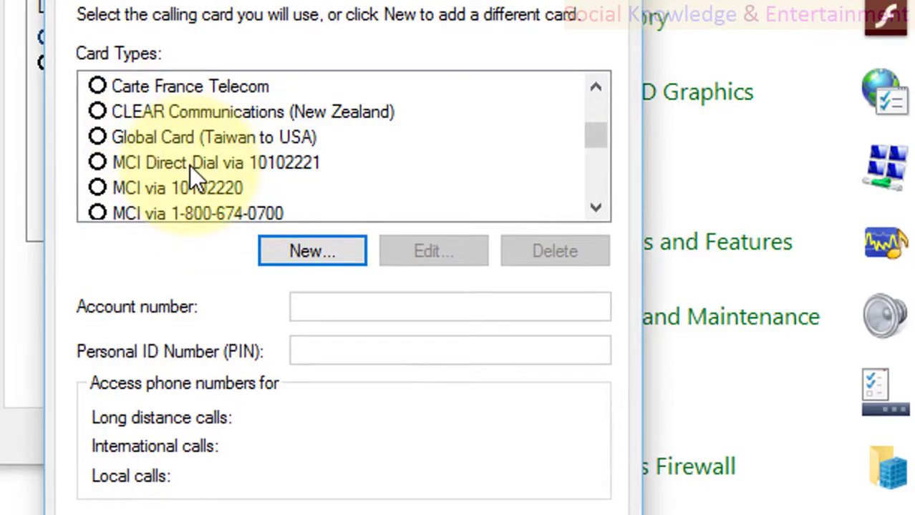
pyautogui.click(191, 113)
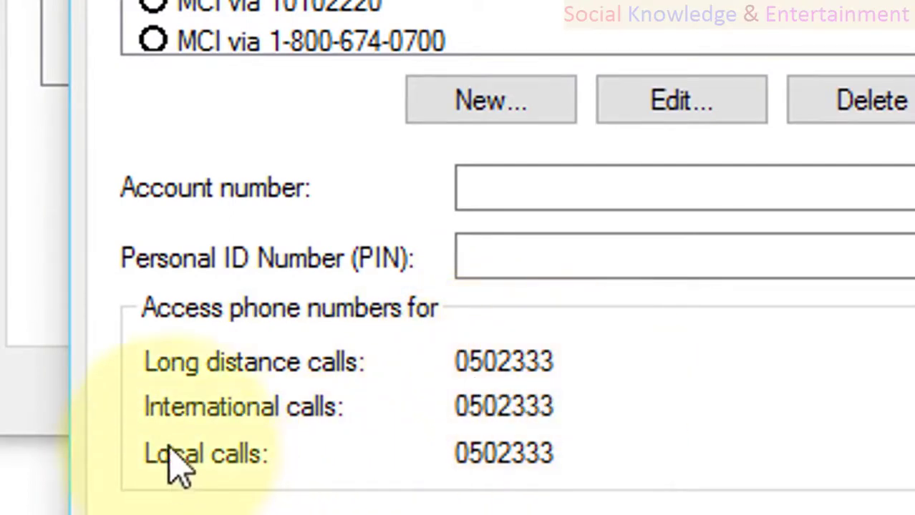
pyautogui.click(413, 429)
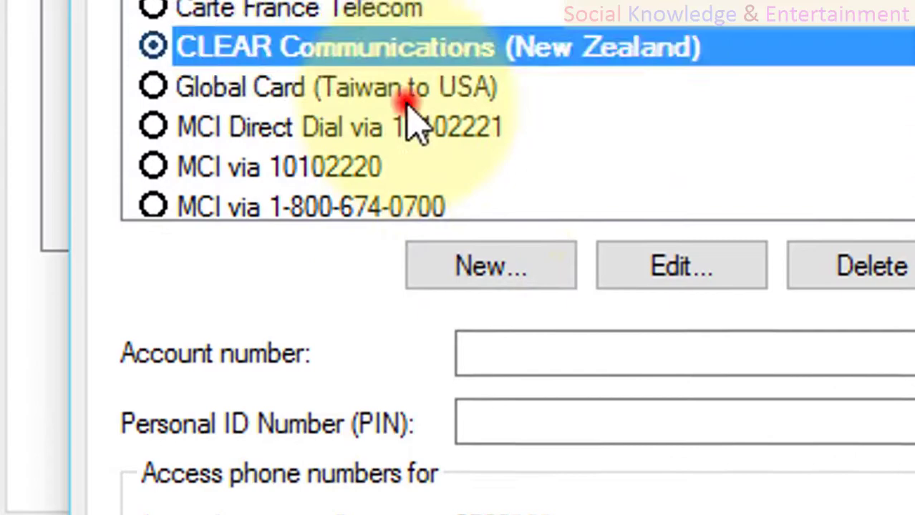
pyautogui.click(407, 92)
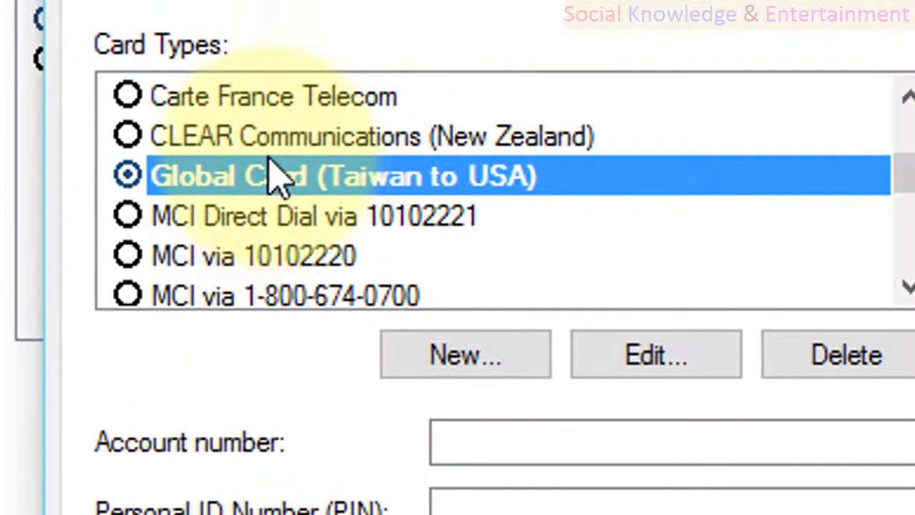
pyautogui.click(299, 221)
pyautogui.scroll(-2, 302, 228)
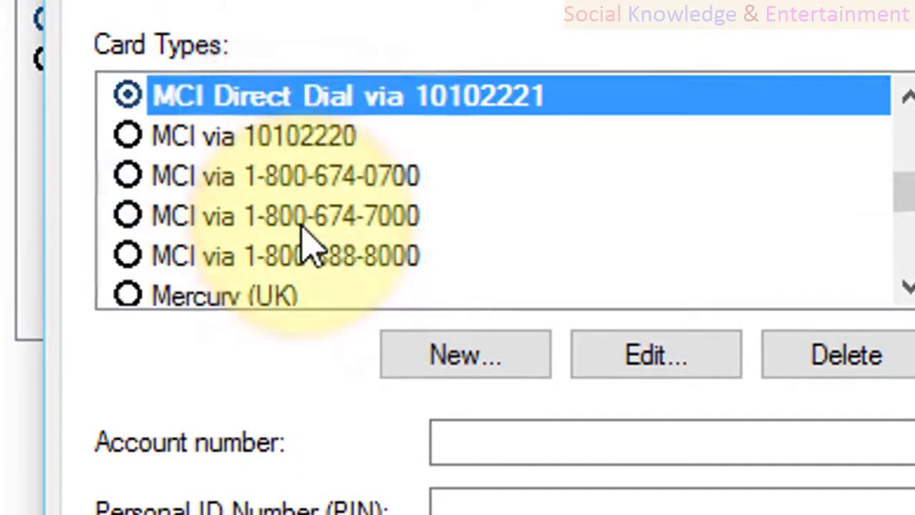
pyautogui.click(278, 207)
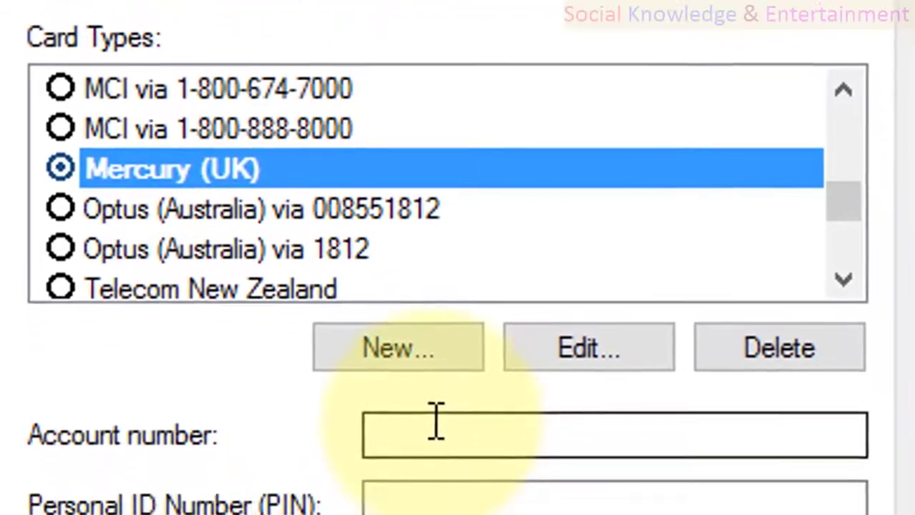
# Step: Set the calling card back to None and begin a new calling card
pyautogui.click(439, 485)
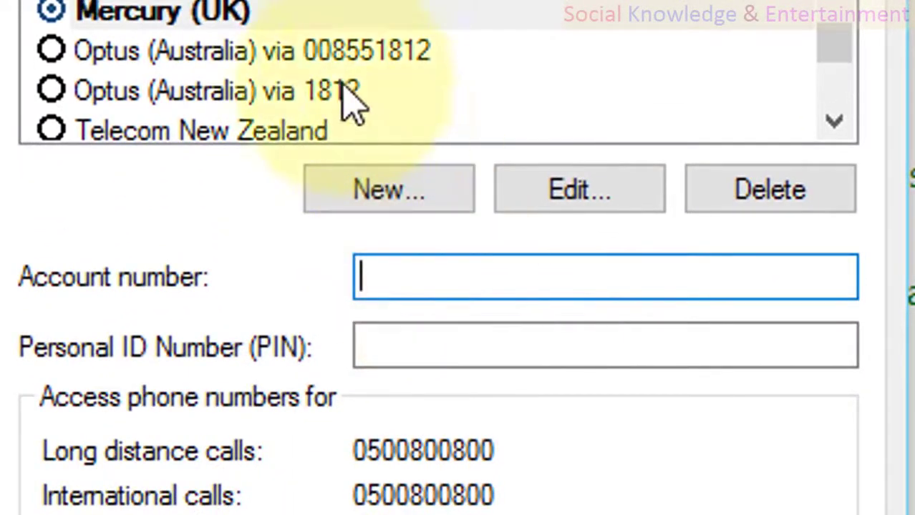
pyautogui.scroll(5, 352, 103)
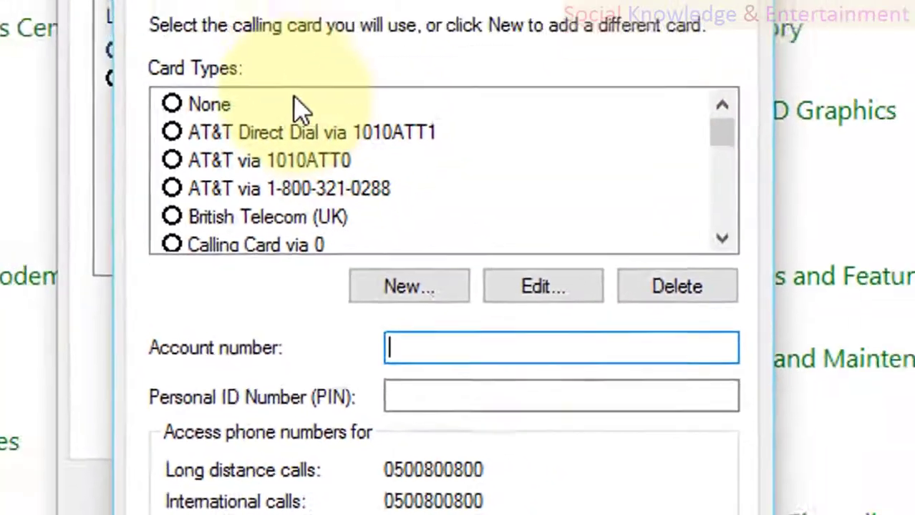
pyautogui.click(295, 106)
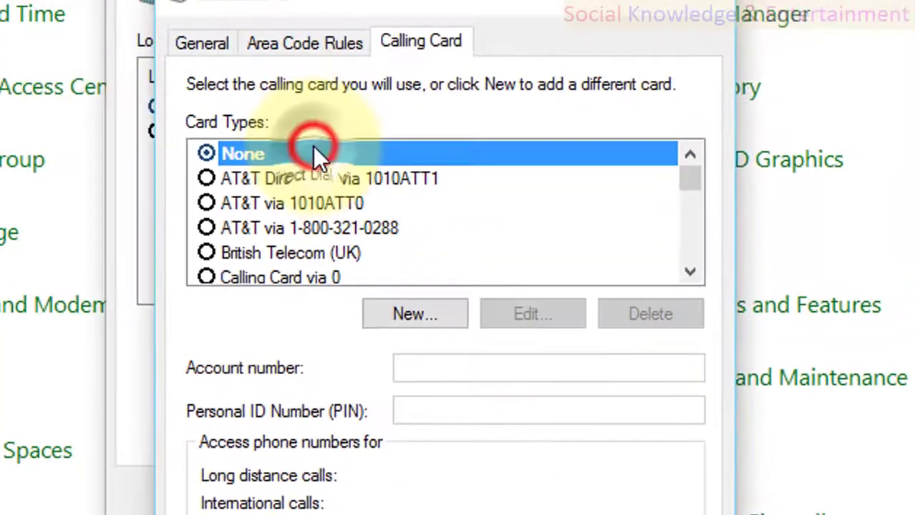
pyautogui.click(395, 315)
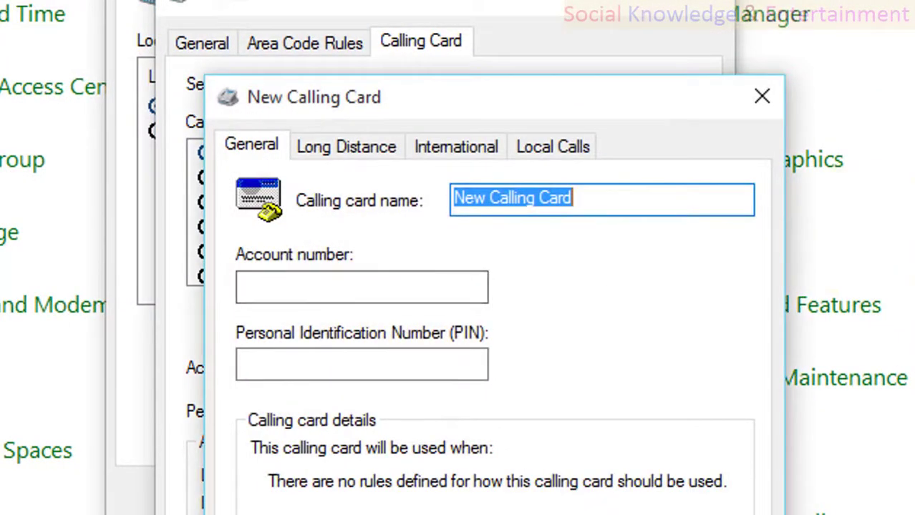
# Step: Name the new card 'india communication', enter its account number and PIN, and dismiss the warning
pyautogui.write('india communication')
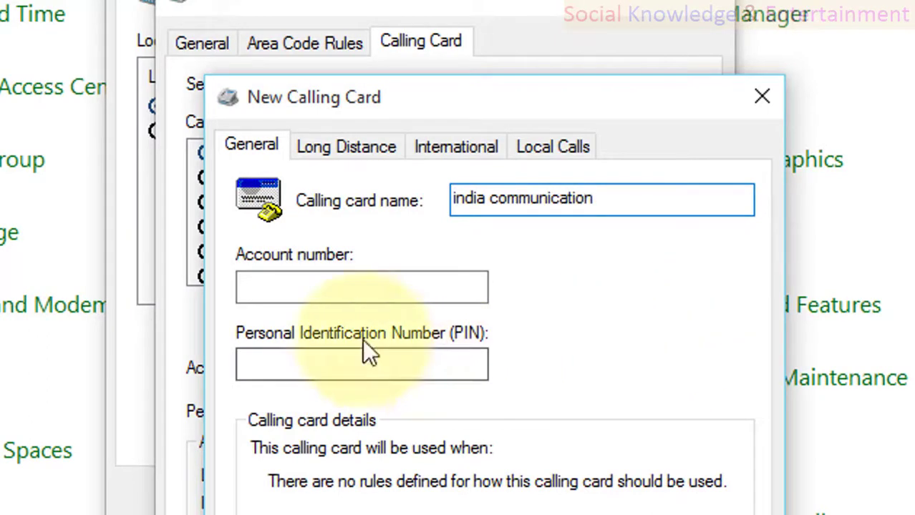
pyautogui.click(334, 283)
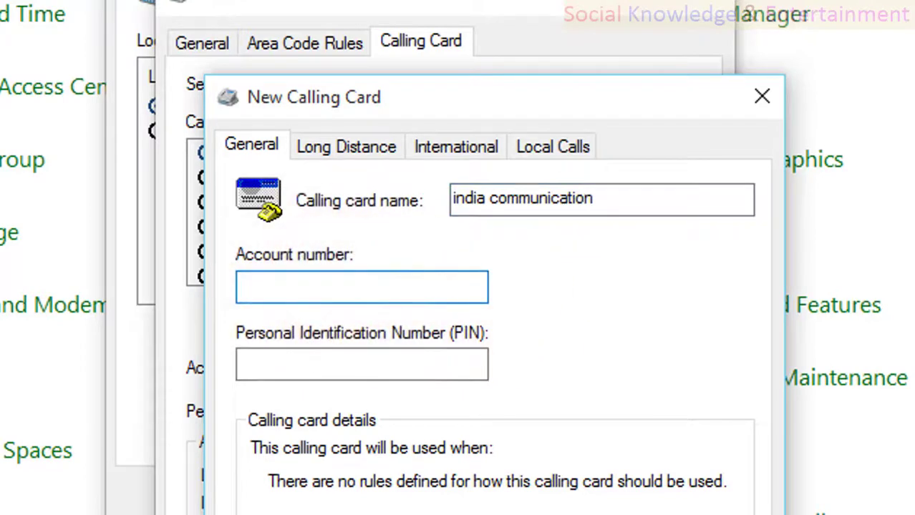
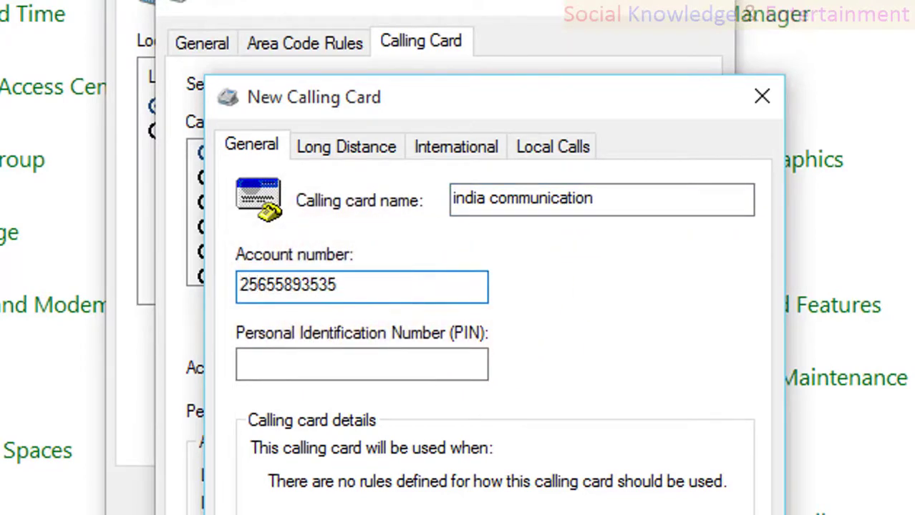
pyautogui.click(247, 373)
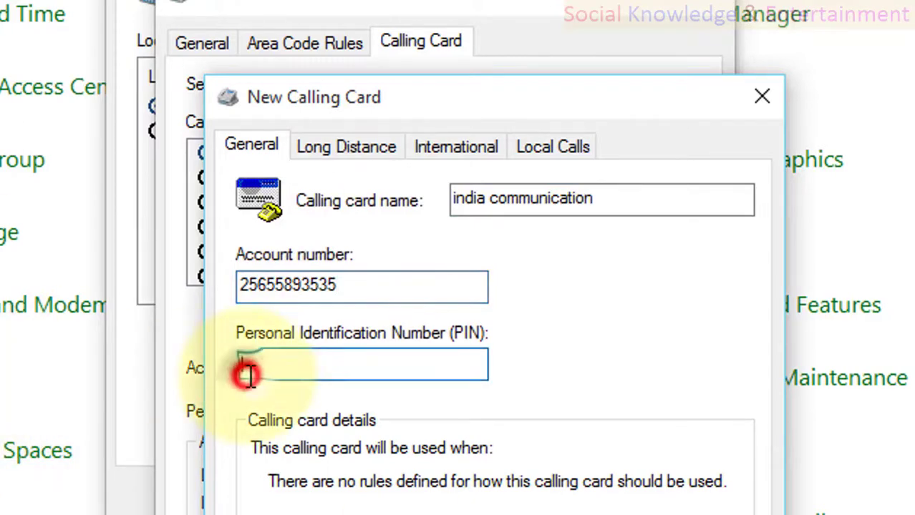
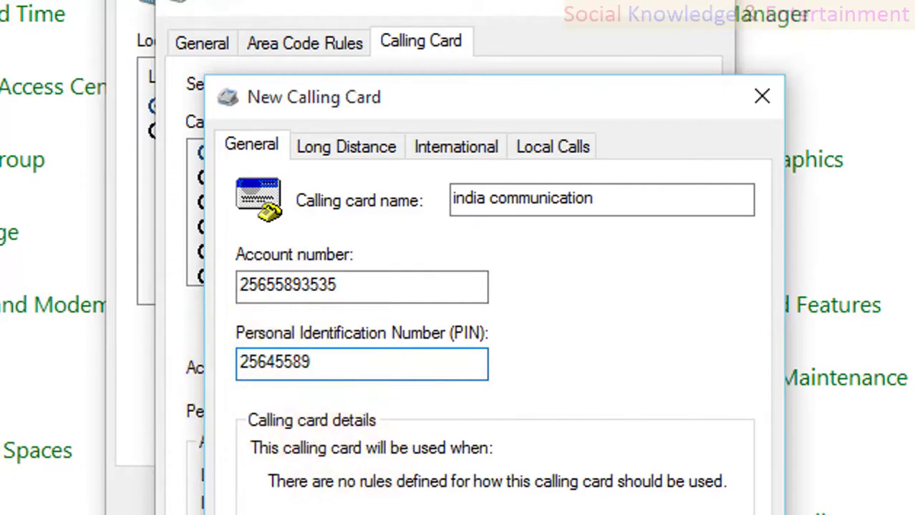
pyautogui.press('Return')
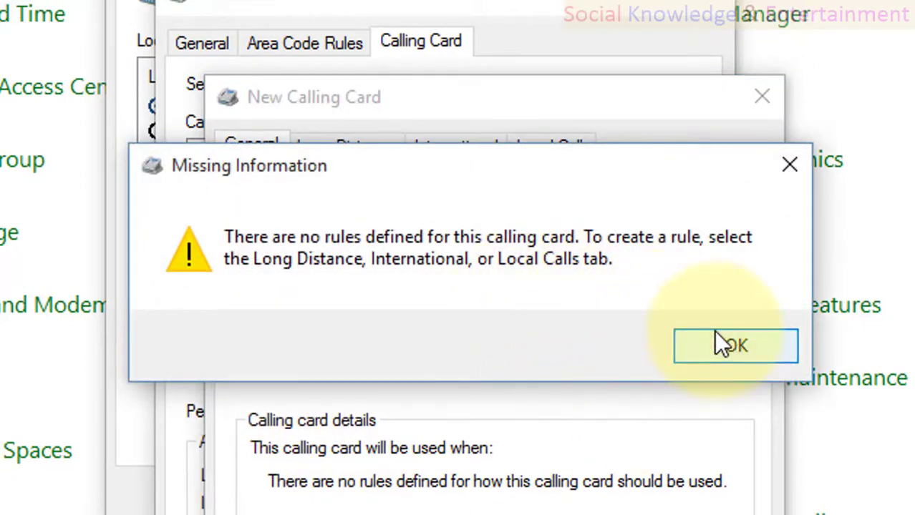
pyautogui.click(713, 330)
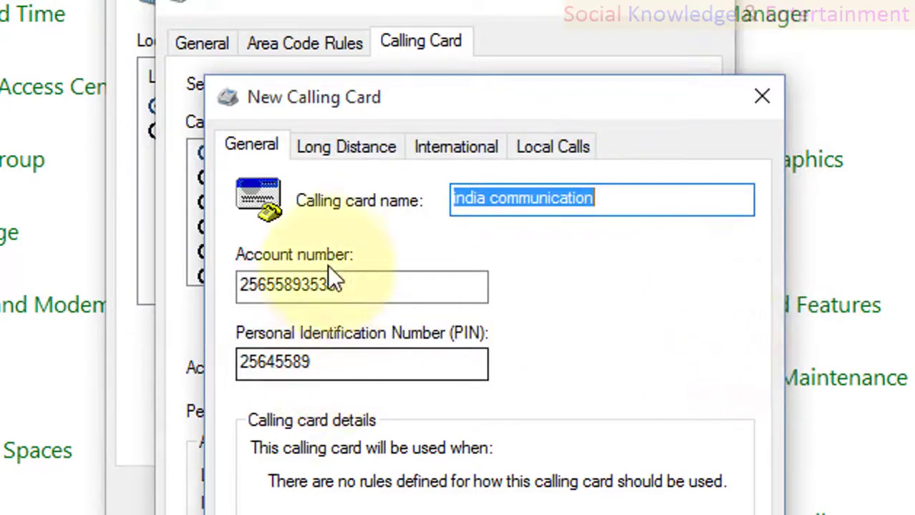
pyautogui.click(352, 146)
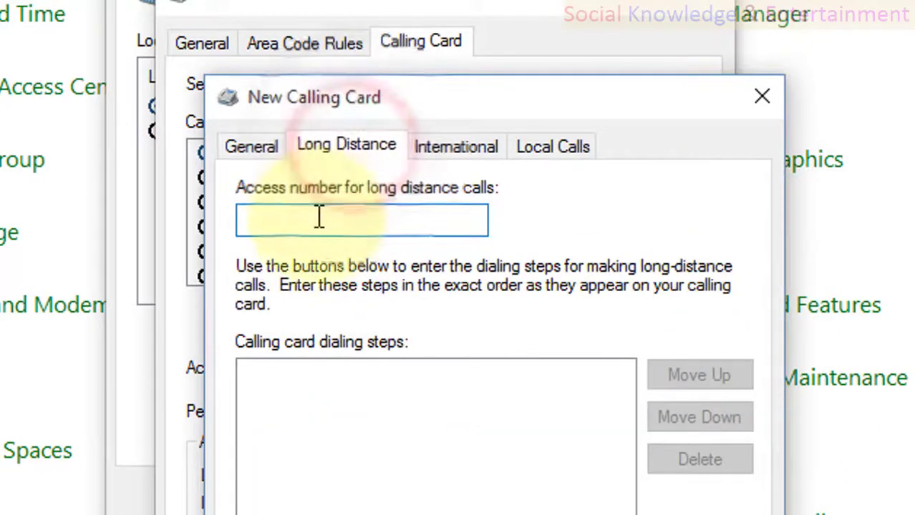
# Step: Copy the account number and use it as the long distance access number, with a dial-access-number step
pyautogui.click(350, 227)
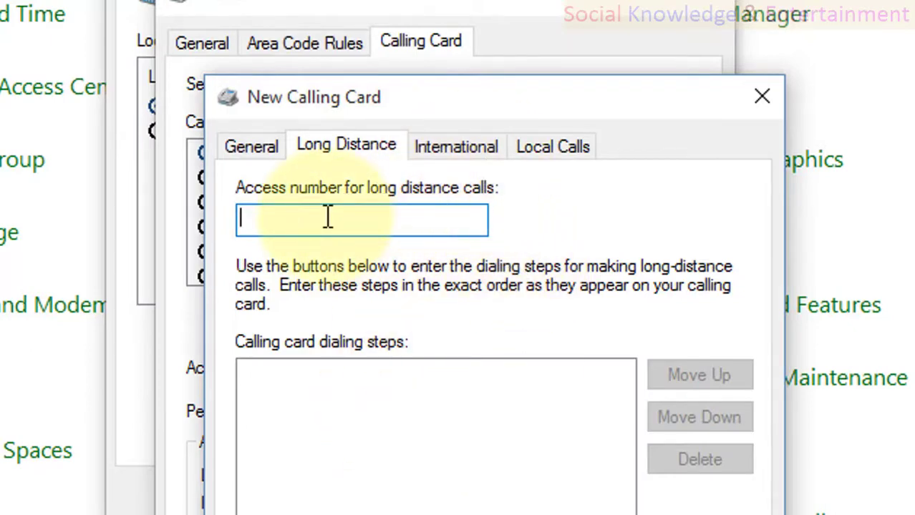
pyautogui.click(287, 147)
pyautogui.click(247, 152)
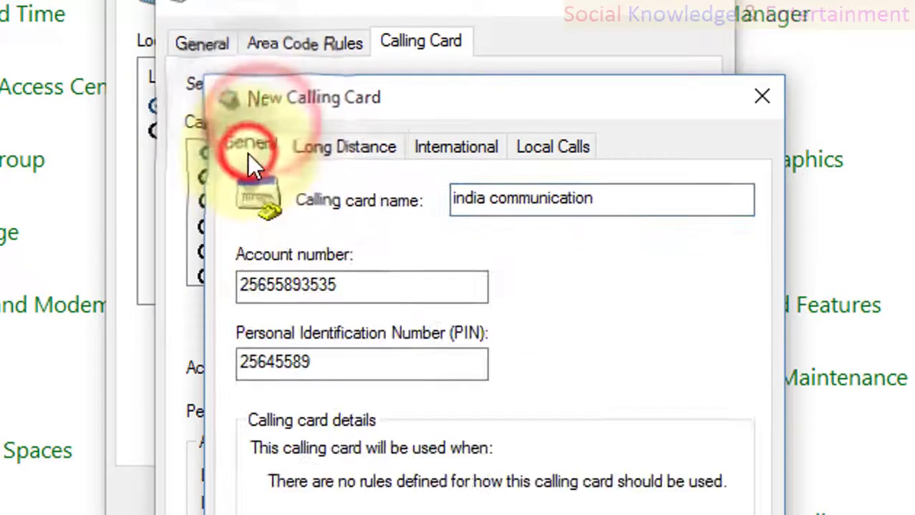
pyautogui.click(350, 284)
pyautogui.doubleClick(269, 285)
pyautogui.hotkey('ctrl', 'c')
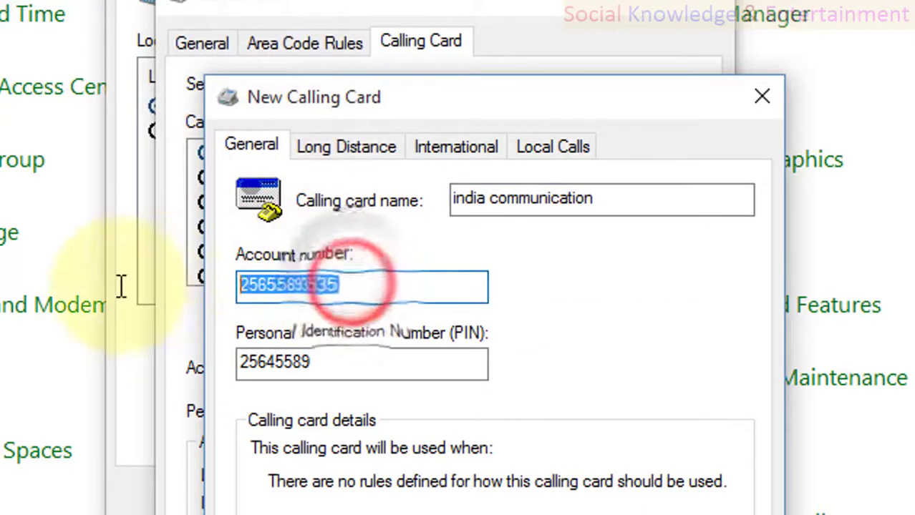
pyautogui.click(356, 150)
pyautogui.hotkey('ctrl', 'v')
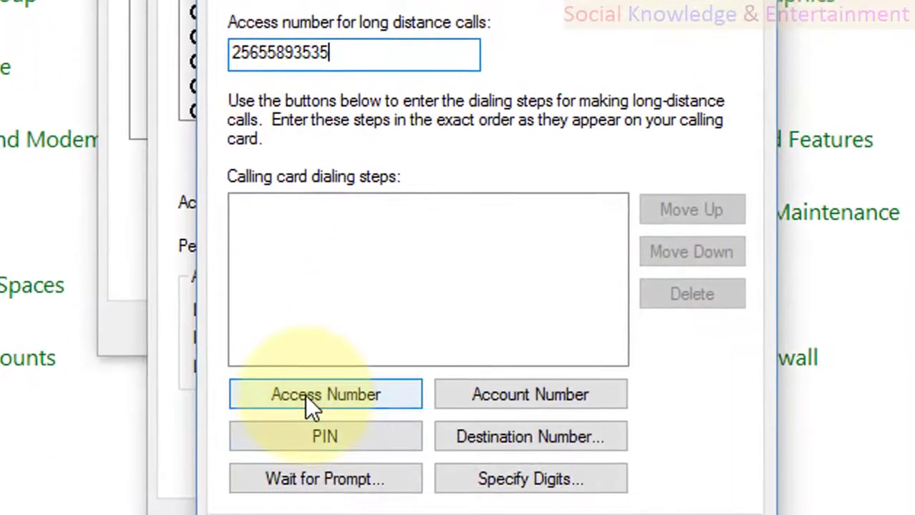
pyautogui.click(308, 448)
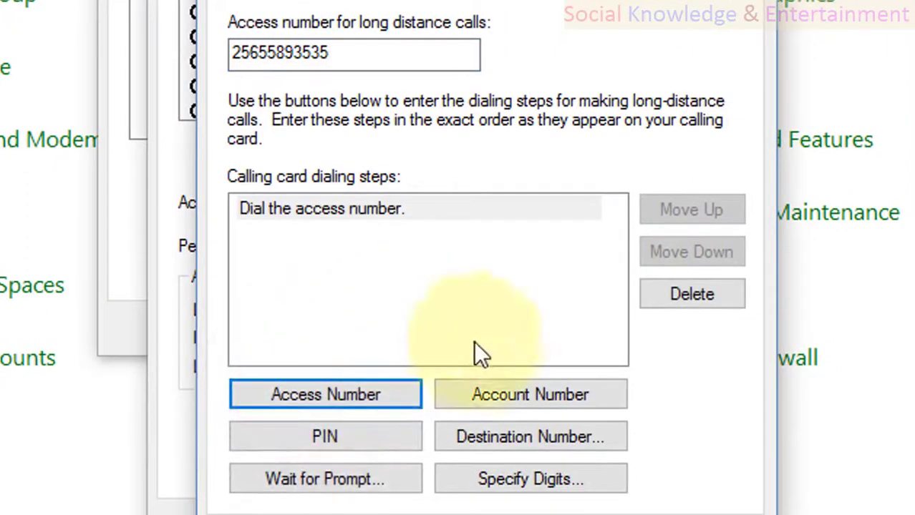
# Step: Paste the same access number, with a dial-access-number step, for international and local calls
pyautogui.click(448, 2)
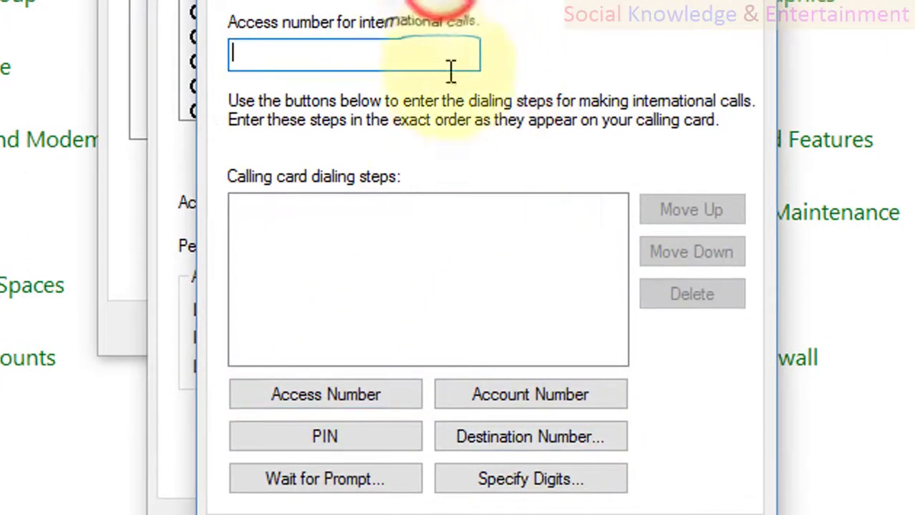
pyautogui.hotkey('ctrl', 'v')
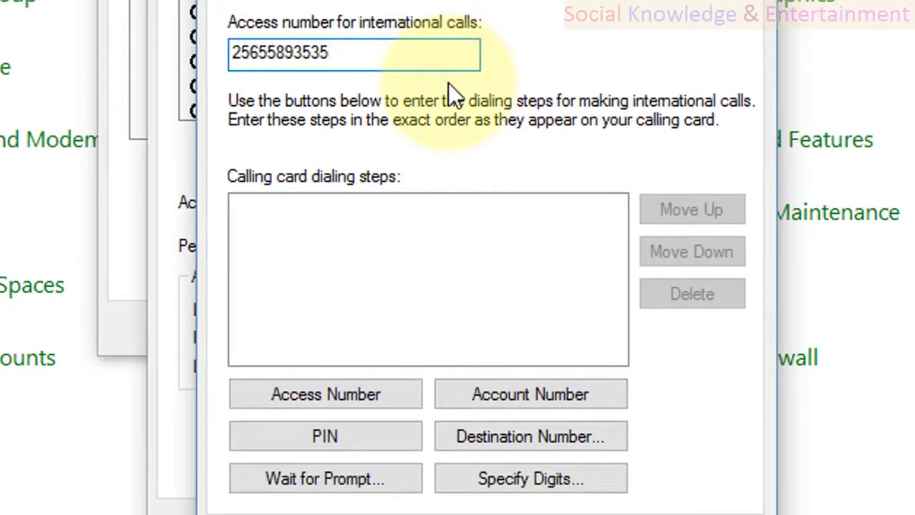
pyautogui.click(283, 403)
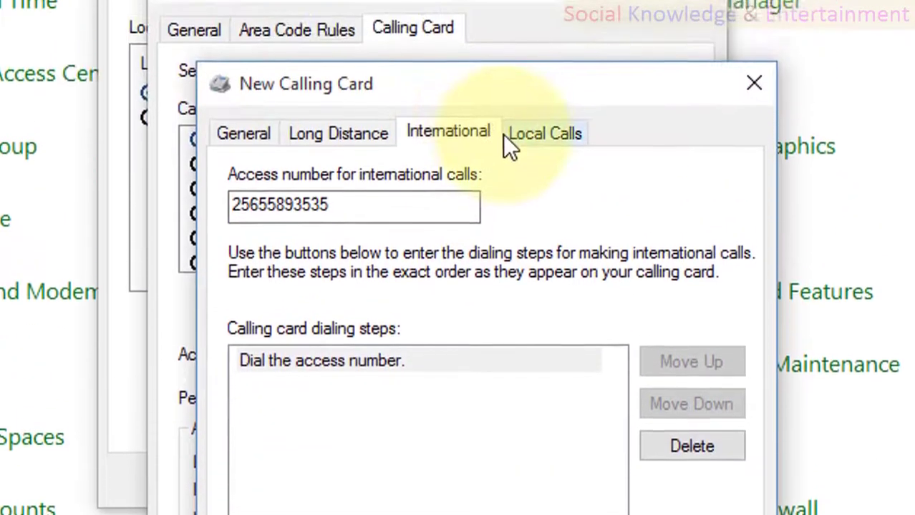
pyautogui.click(505, 147)
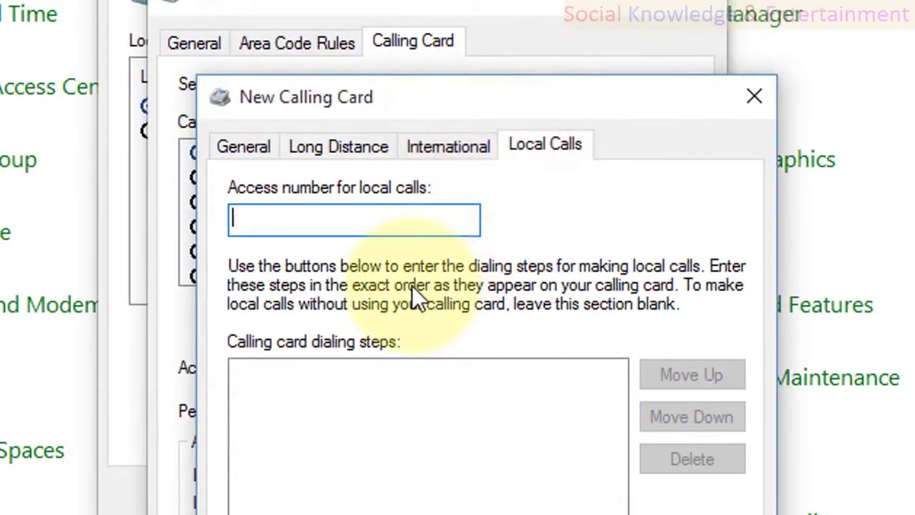
pyautogui.hotkey('ctrl', 'v')
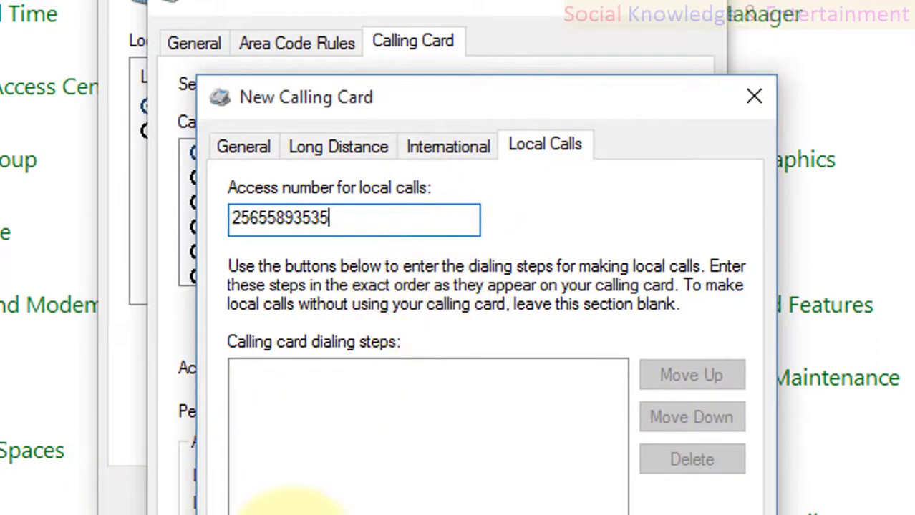
pyautogui.click(290, 499)
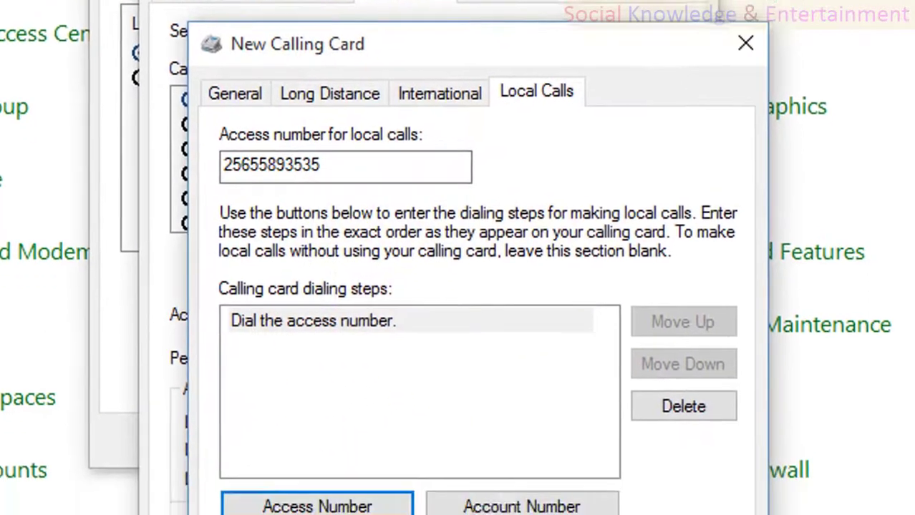
pyautogui.click(665, 431)
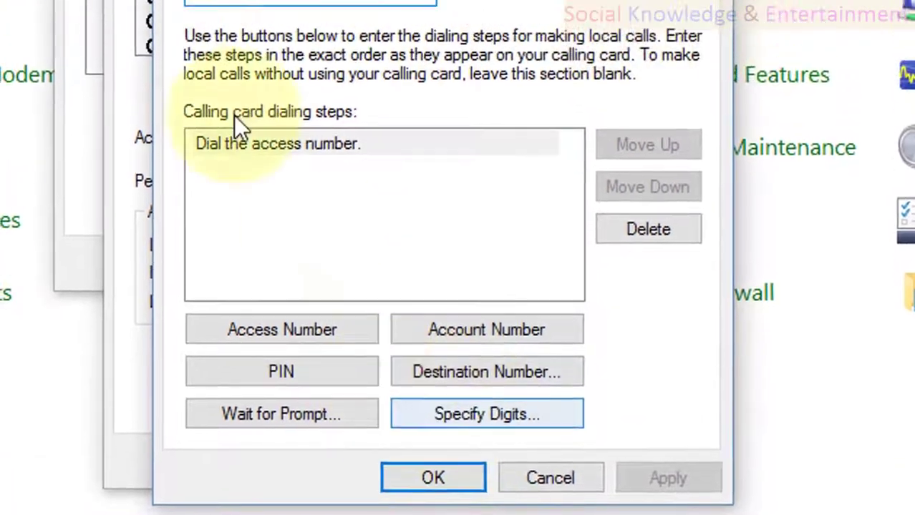
pyautogui.doubleClick(404, 196)
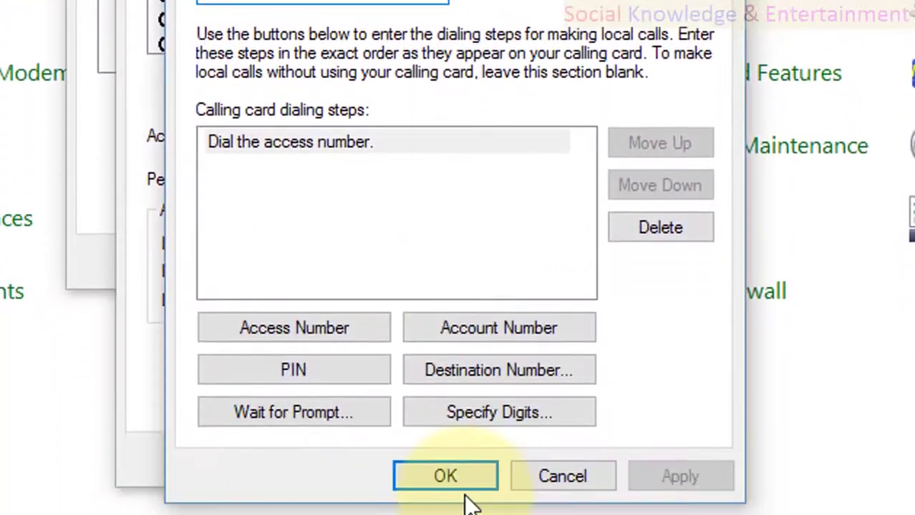
# Step: Save the india communication card, keep ahamadab as the location, and show the Modems list
pyautogui.click(461, 483)
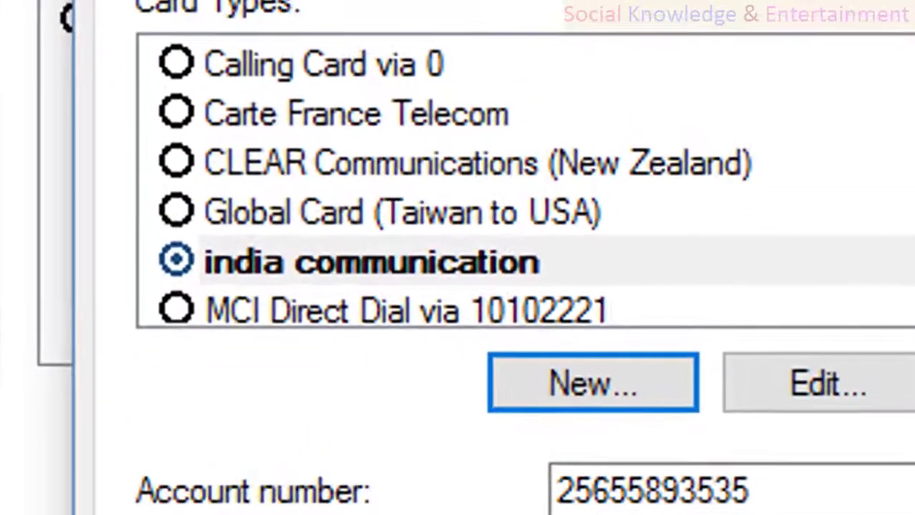
pyautogui.click(265, 22)
pyautogui.click(632, 462)
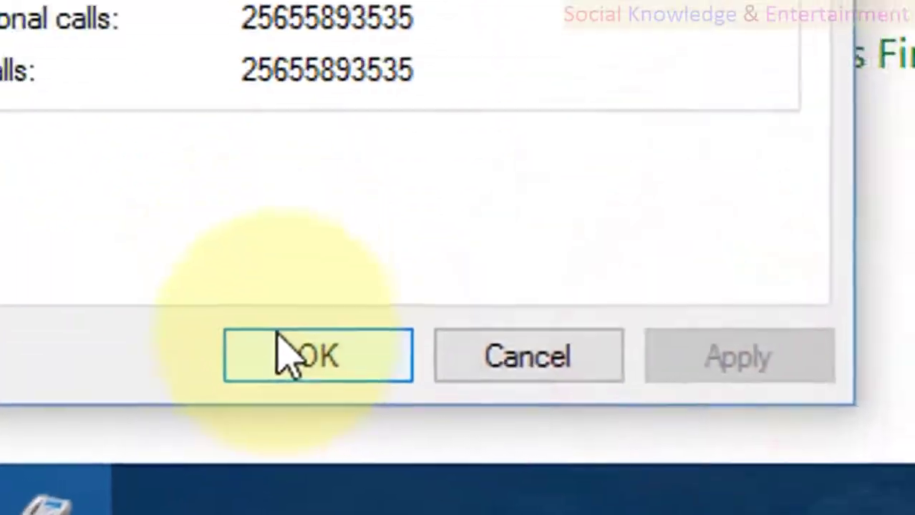
pyautogui.click(305, 340)
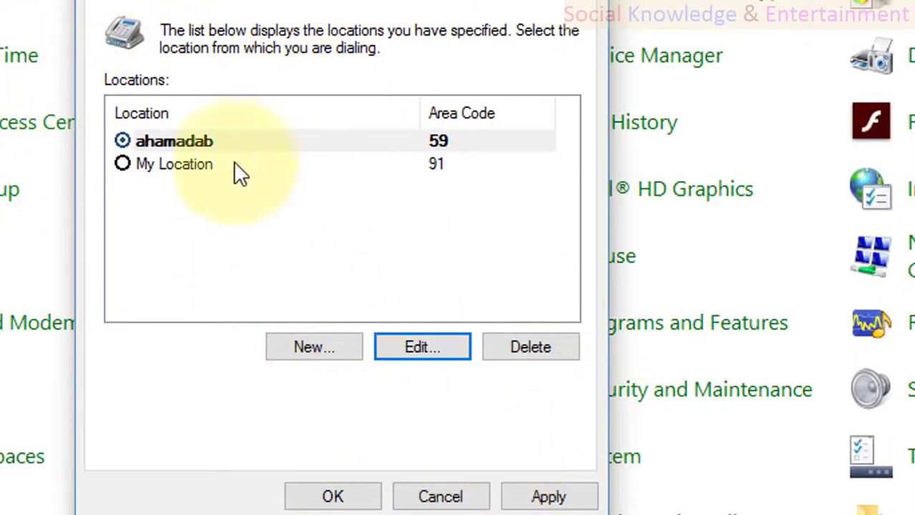
pyautogui.click(409, 138)
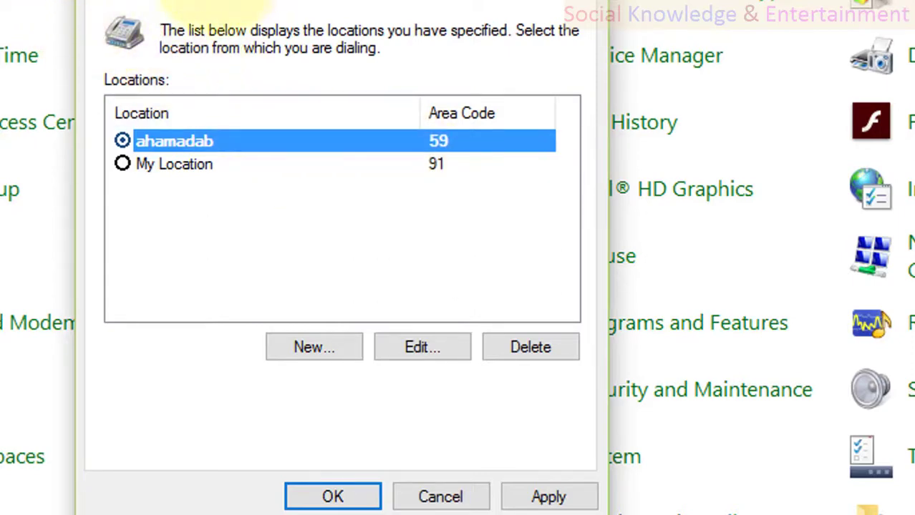
pyautogui.click(214, 1)
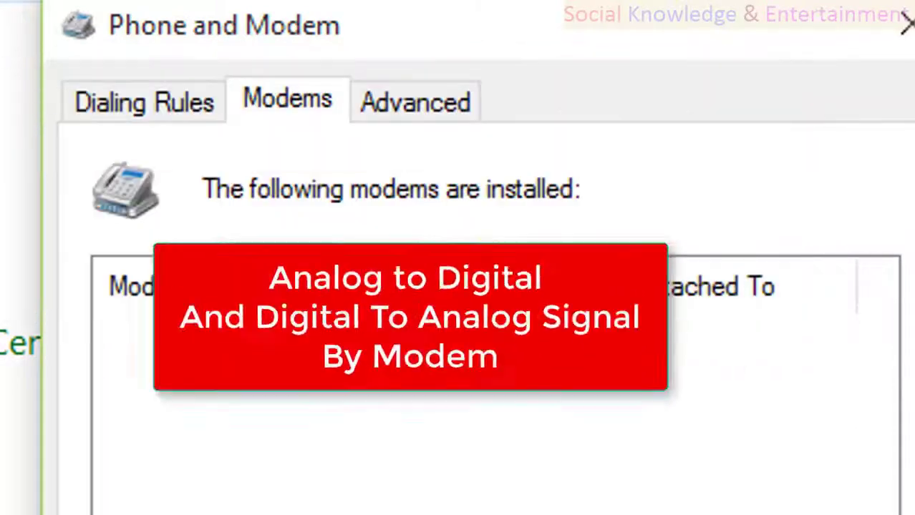
# Step: Start the Install New Modem wizard, skipping detection to pick from the Standard Modem Types list
pyautogui.click(319, 458)
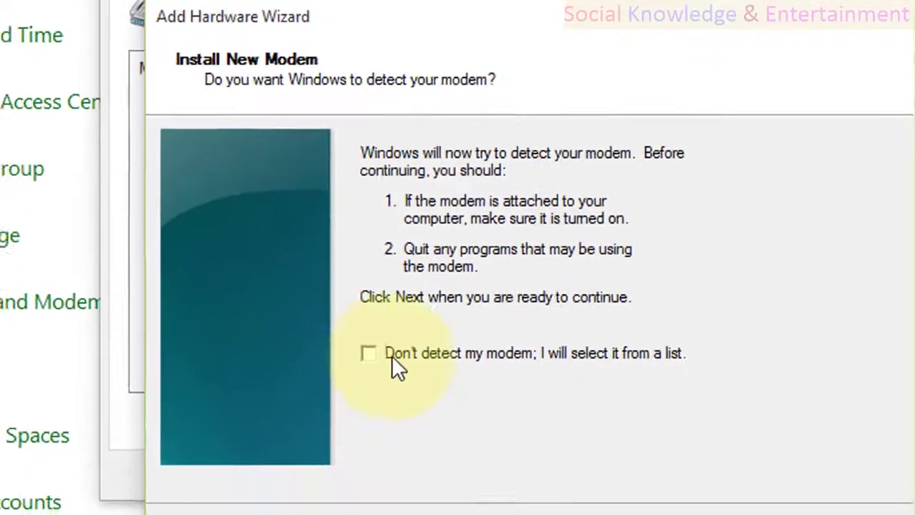
pyautogui.click(390, 318)
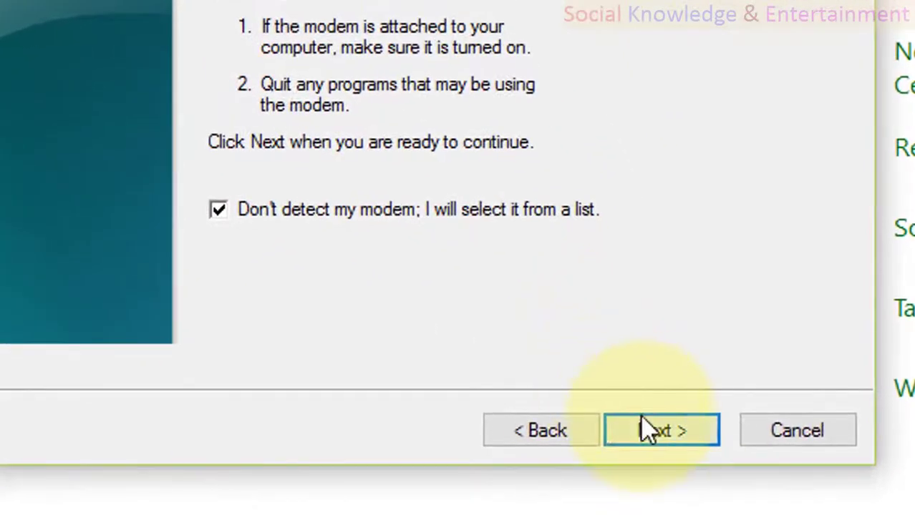
pyautogui.click(648, 430)
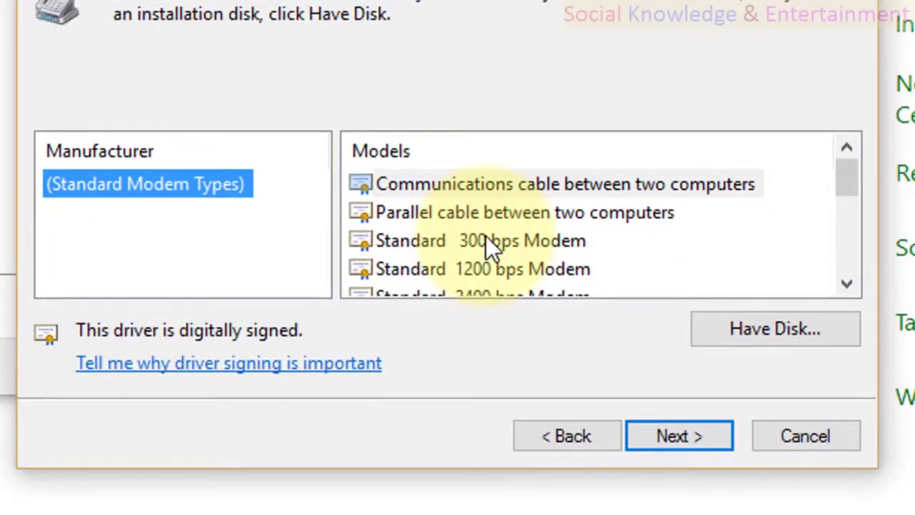
# Step: Browse the Standard Modem Types models and settle on Standard 56000 bps Modem
pyautogui.click(541, 276)
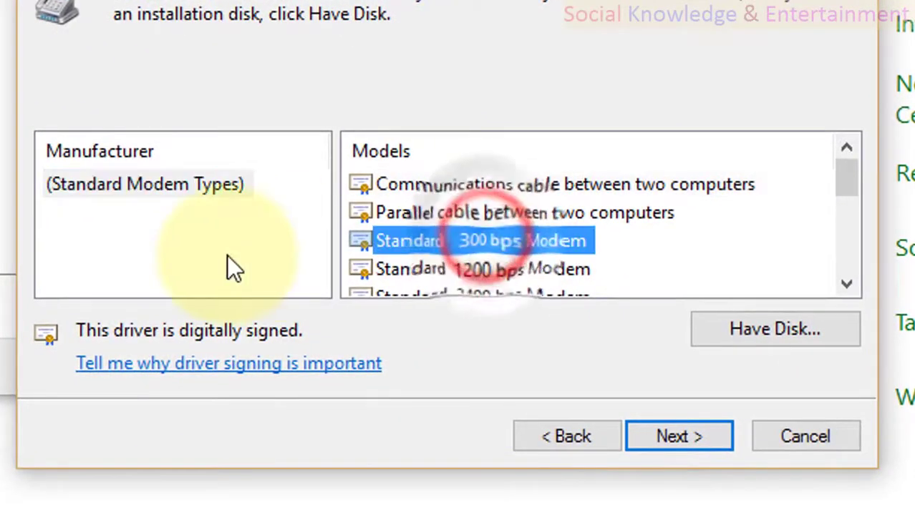
pyautogui.scroll(-3, 501, 245)
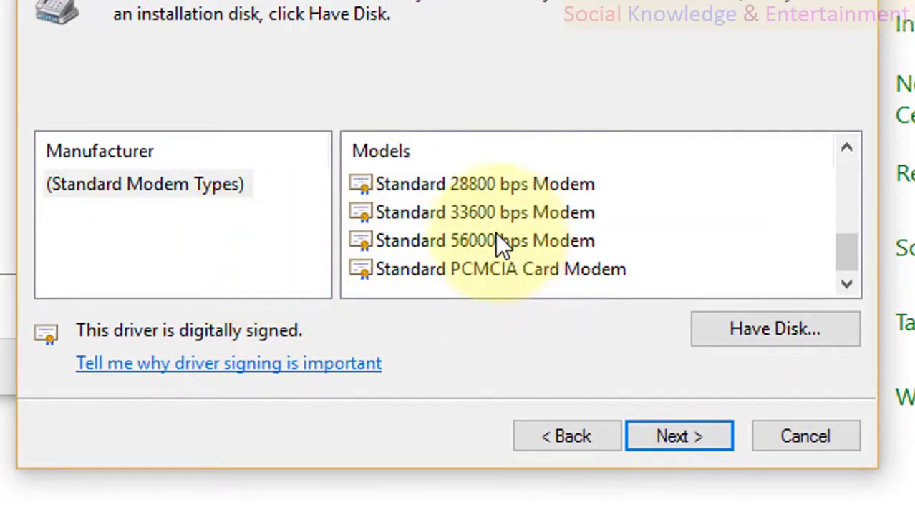
pyautogui.click(538, 241)
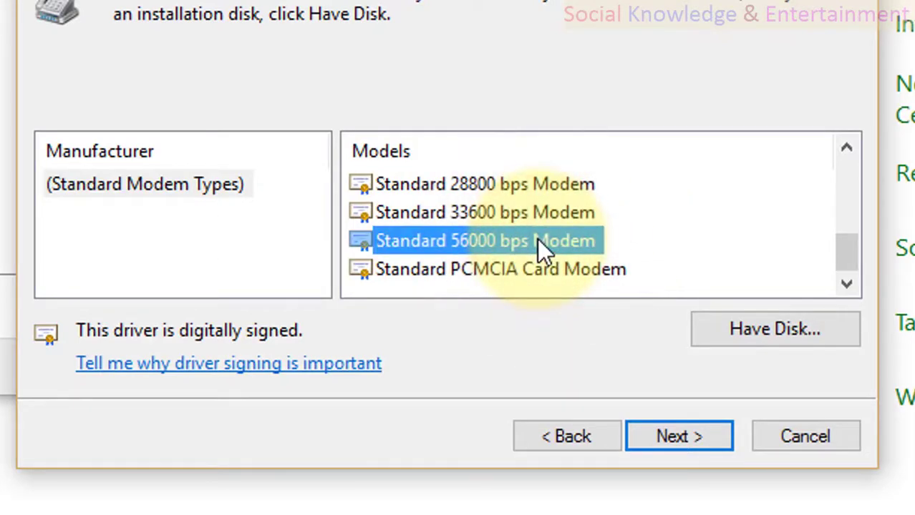
pyautogui.scroll(4, 536, 238)
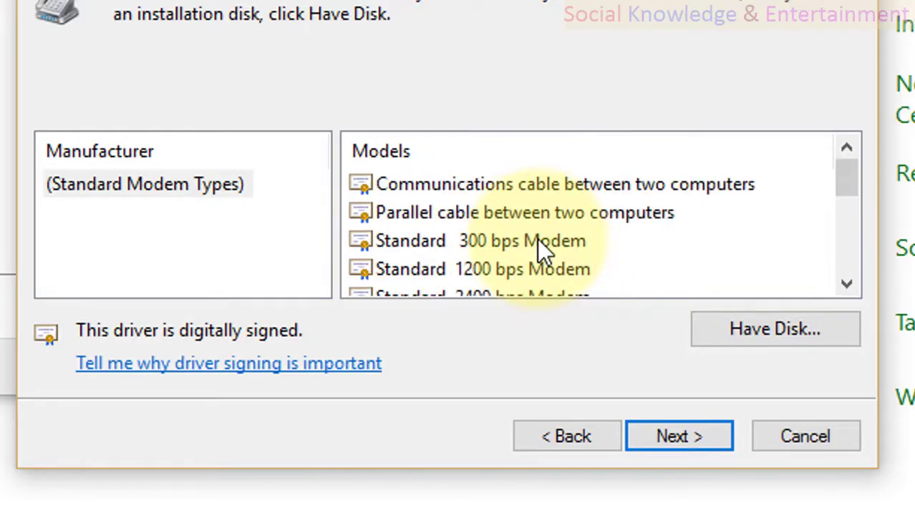
pyautogui.click(511, 187)
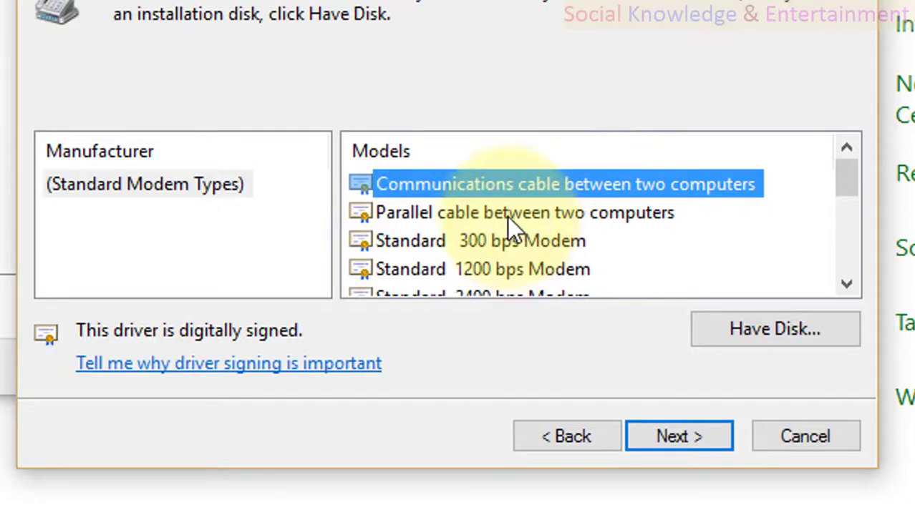
pyautogui.click(507, 212)
pyautogui.scroll(-1, 507, 211)
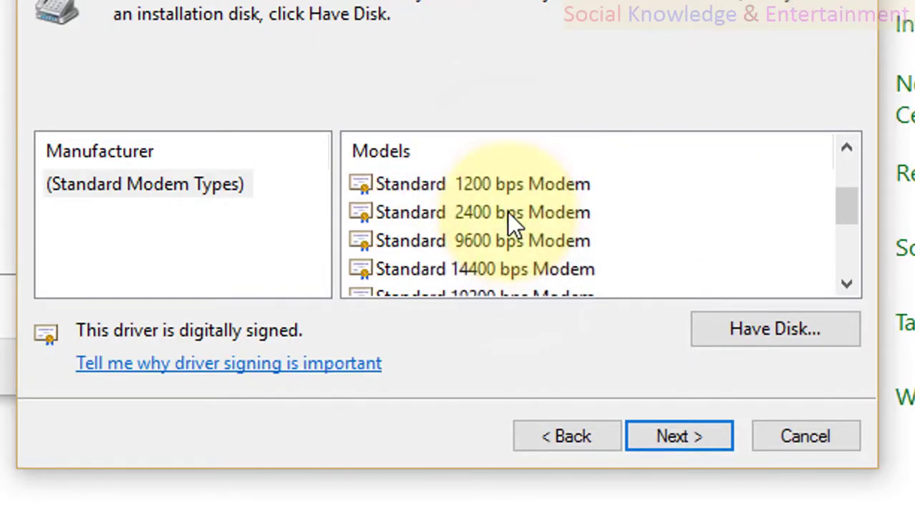
pyautogui.click(503, 212)
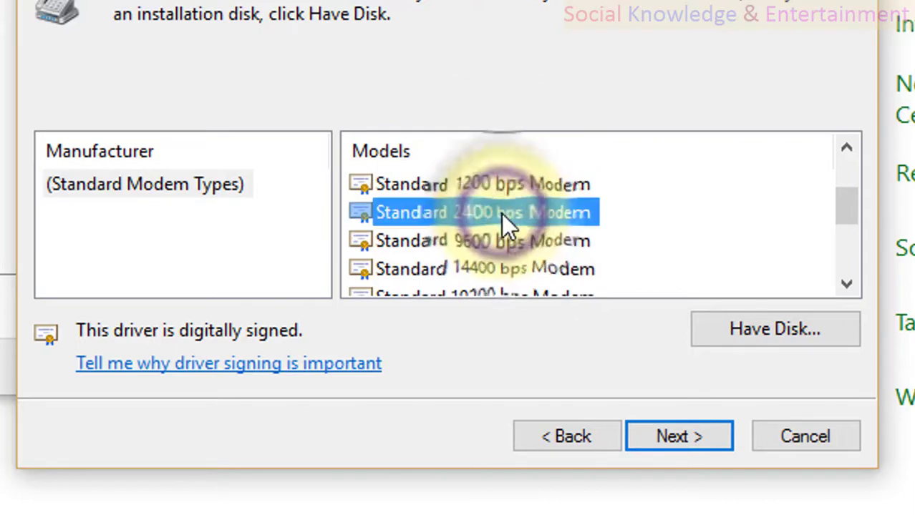
pyautogui.scroll(-2, 502, 214)
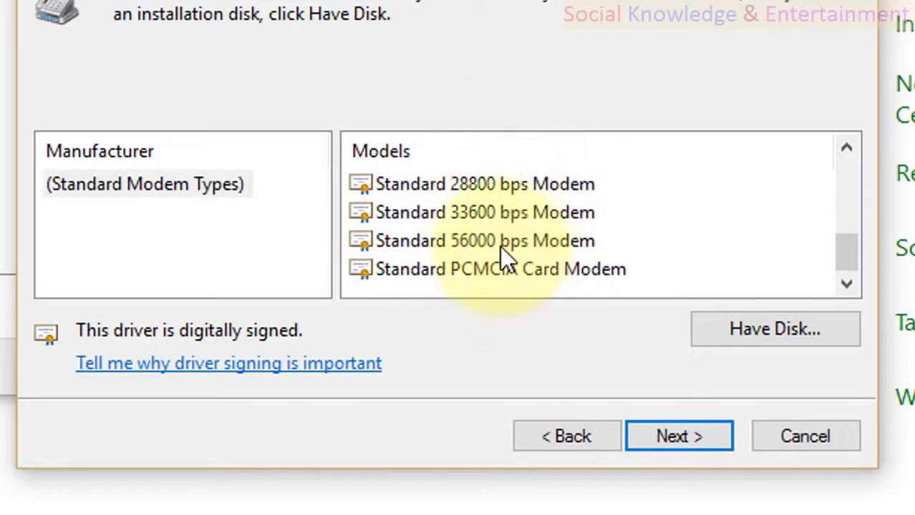
pyautogui.click(500, 246)
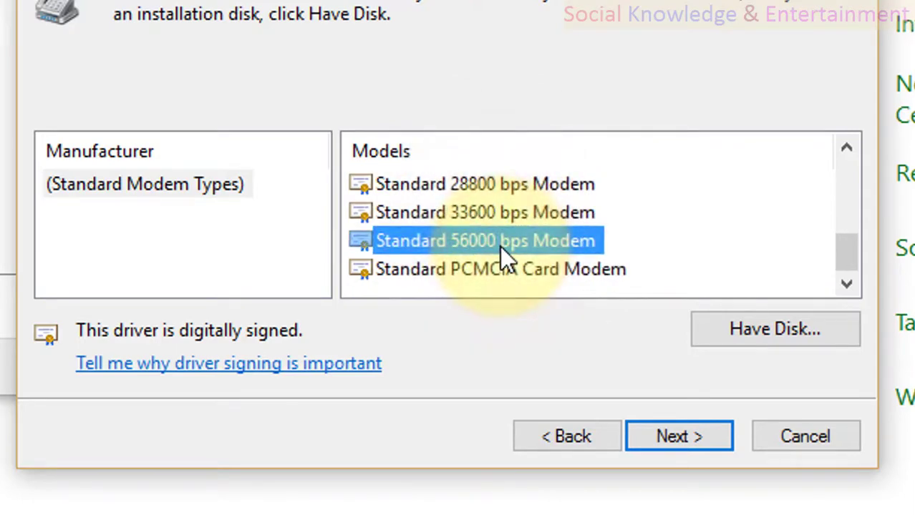
pyautogui.scroll(3, 500, 246)
pyautogui.scroll(-3, 500, 246)
# Step: Try installing the Standard 56000 bps Modem twice, find no ports offered, and cancel the wizard
pyautogui.click(685, 438)
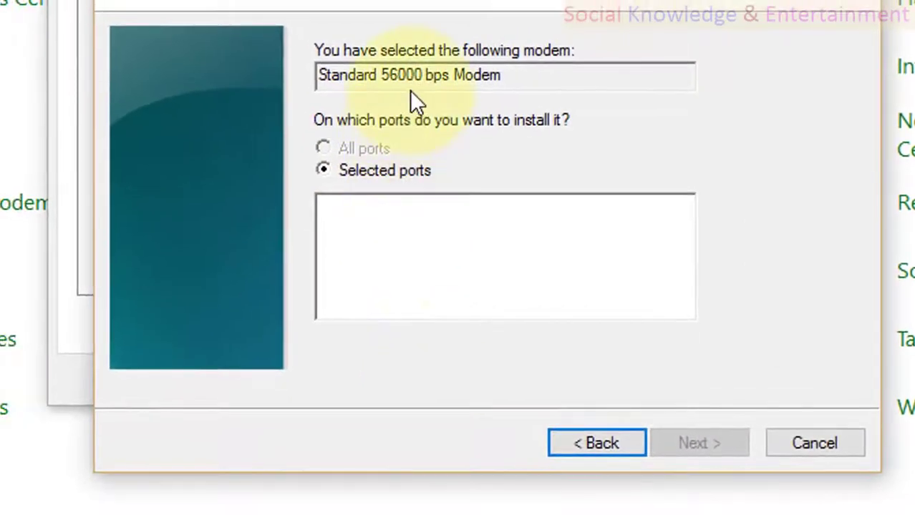
pyautogui.click(349, 150)
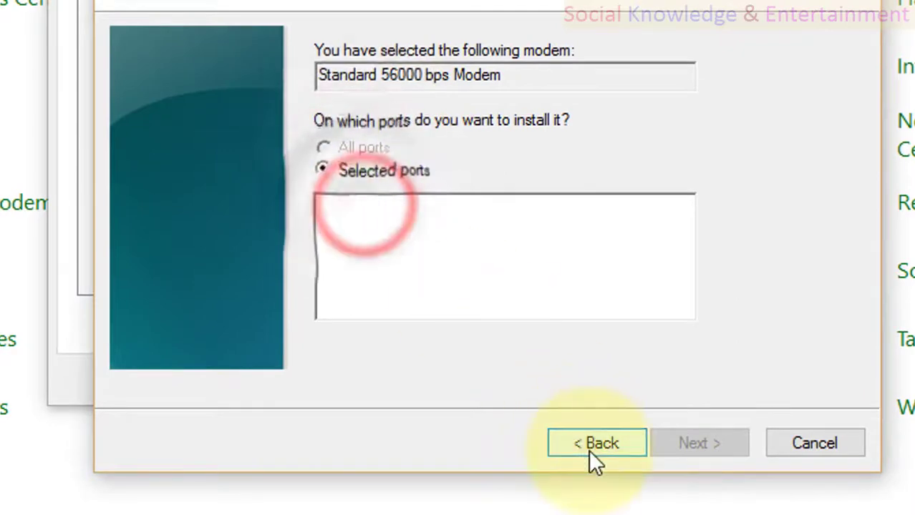
pyautogui.click(590, 451)
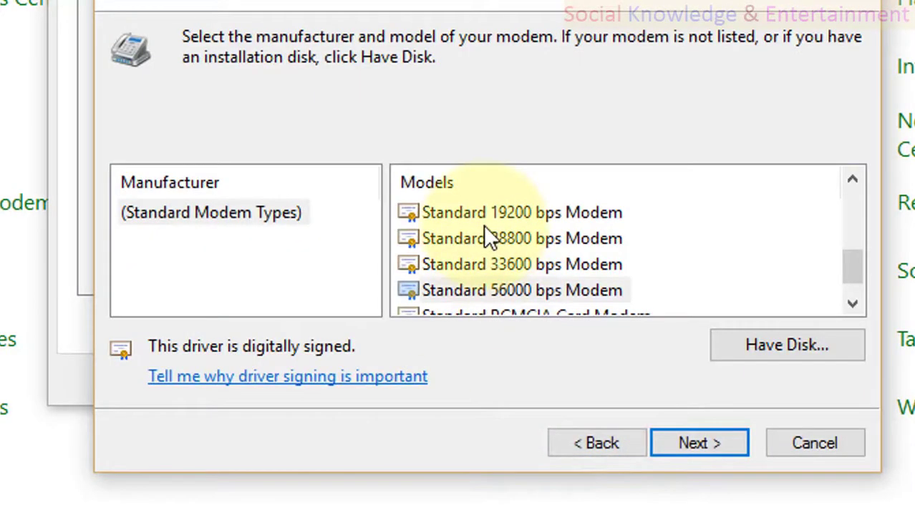
pyautogui.scroll(-1, 485, 236)
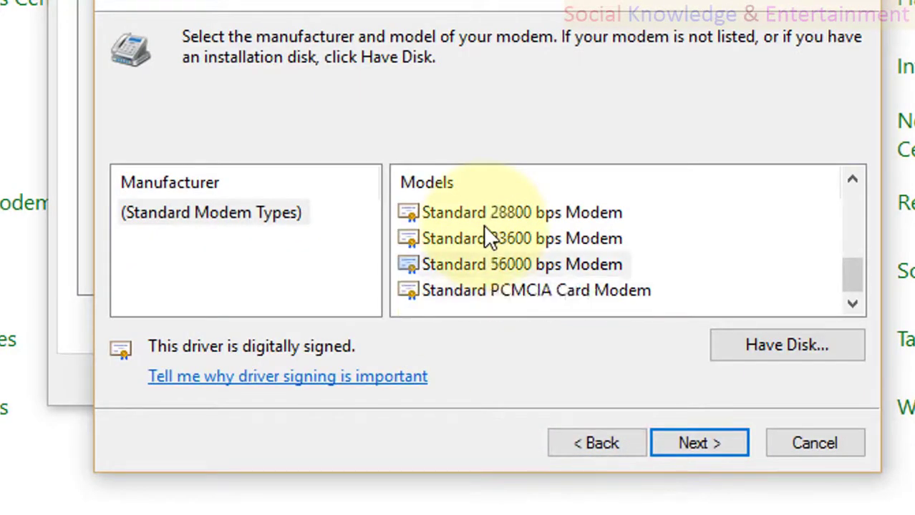
pyautogui.click(509, 267)
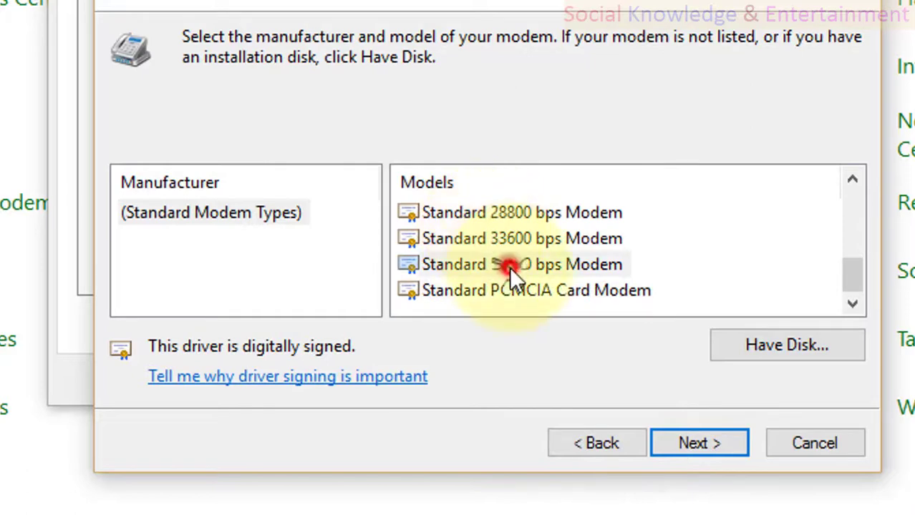
pyautogui.click(691, 443)
pyautogui.click(690, 441)
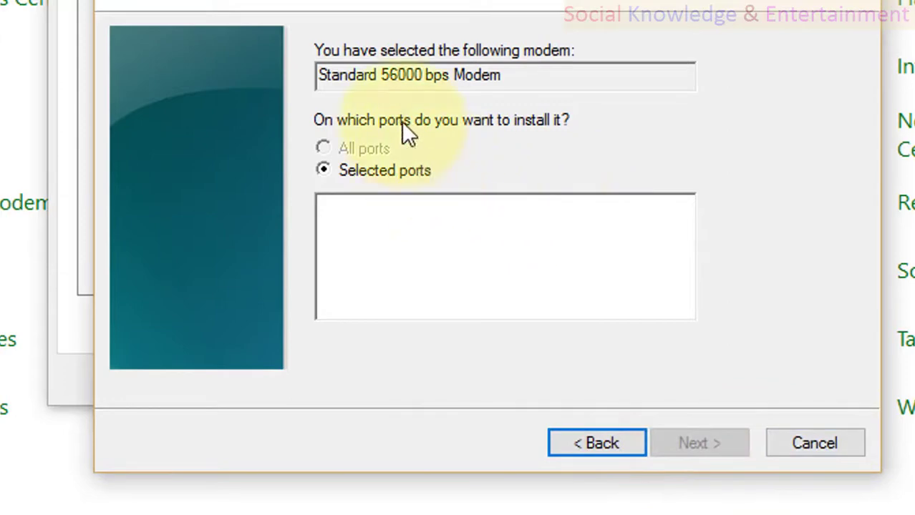
pyautogui.click(384, 52)
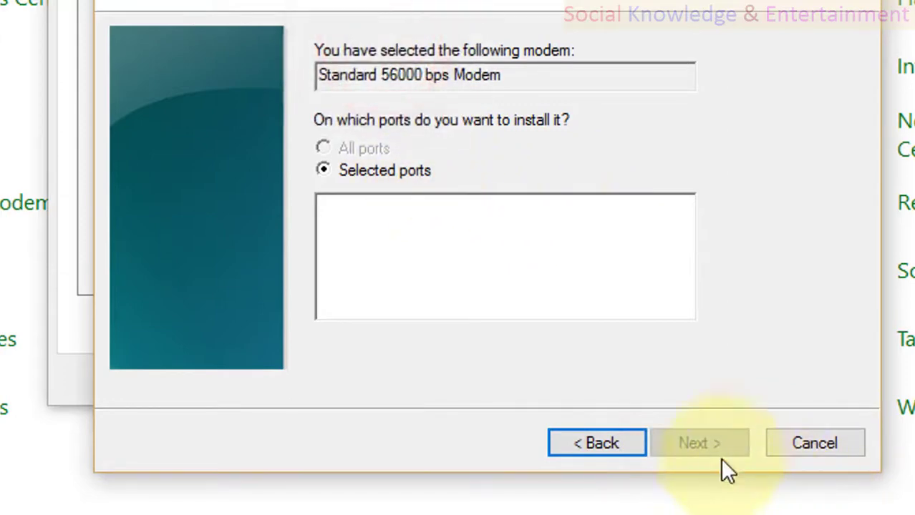
pyautogui.click(802, 440)
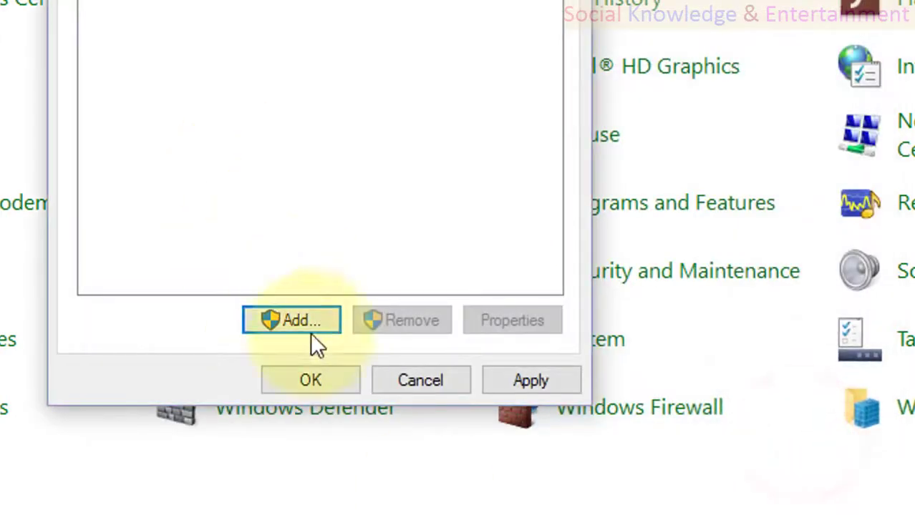
pyautogui.click(266, 320)
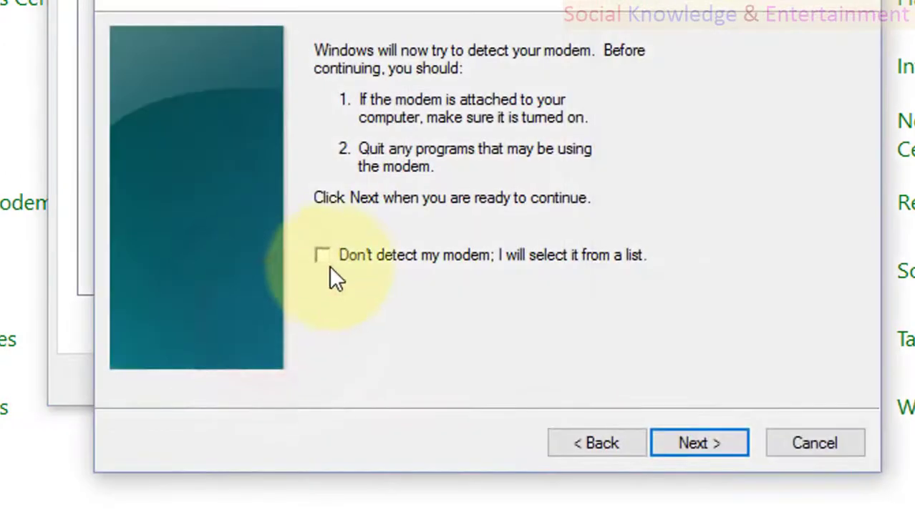
pyautogui.click(328, 257)
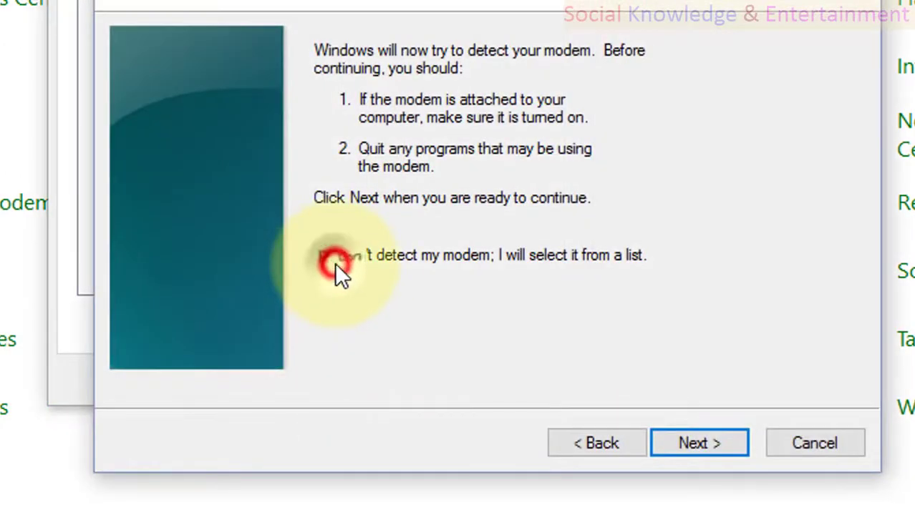
pyautogui.click(698, 439)
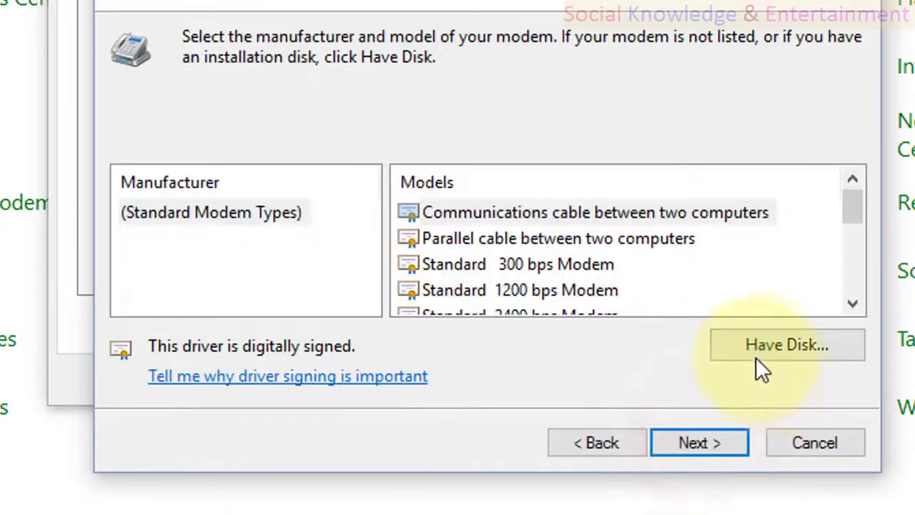
pyautogui.click(513, 237)
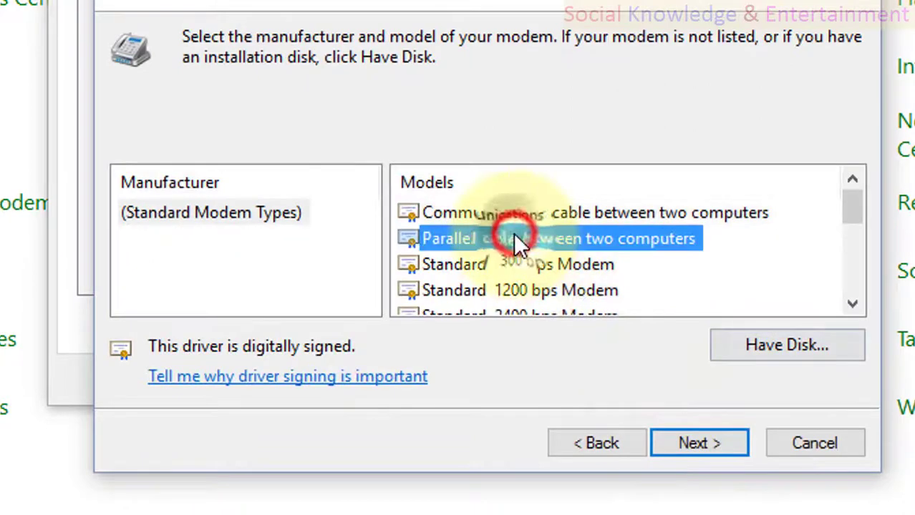
pyautogui.click(677, 430)
pyautogui.click(670, 440)
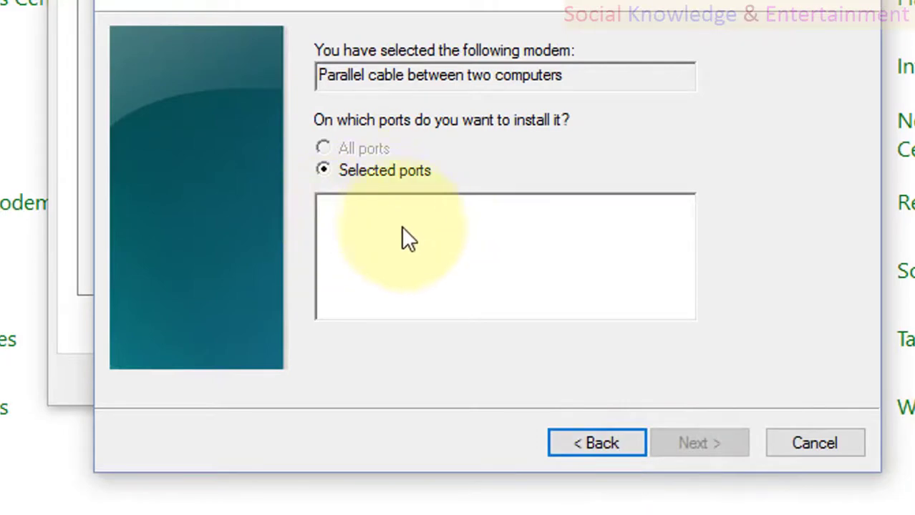
pyautogui.click(802, 442)
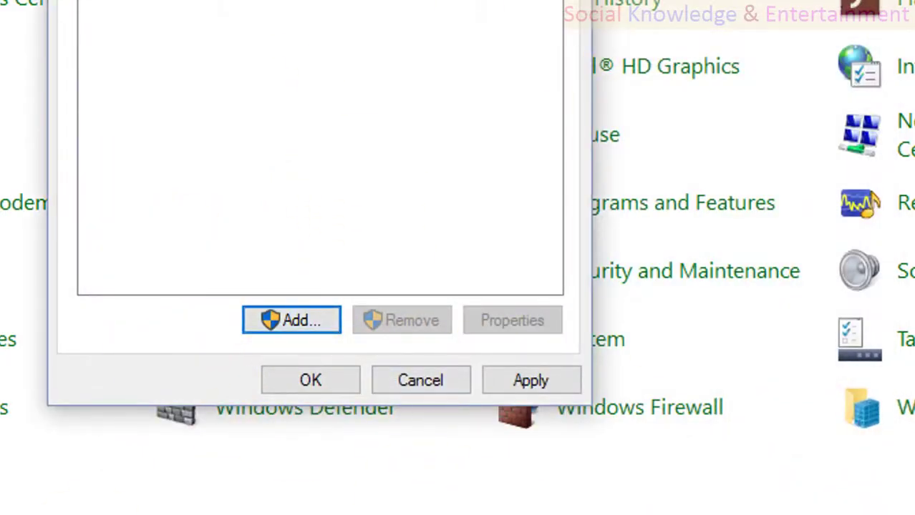
pyautogui.click(425, 127)
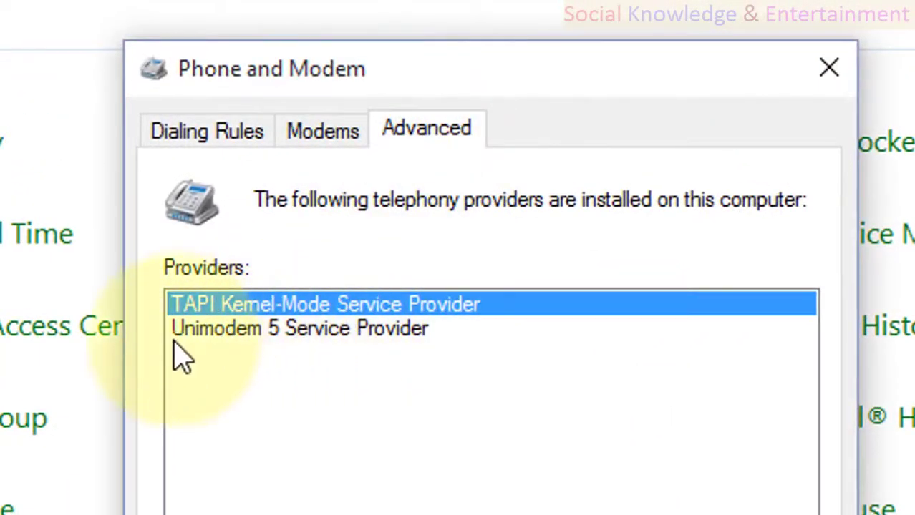
pyautogui.click(240, 304)
pyautogui.click(236, 330)
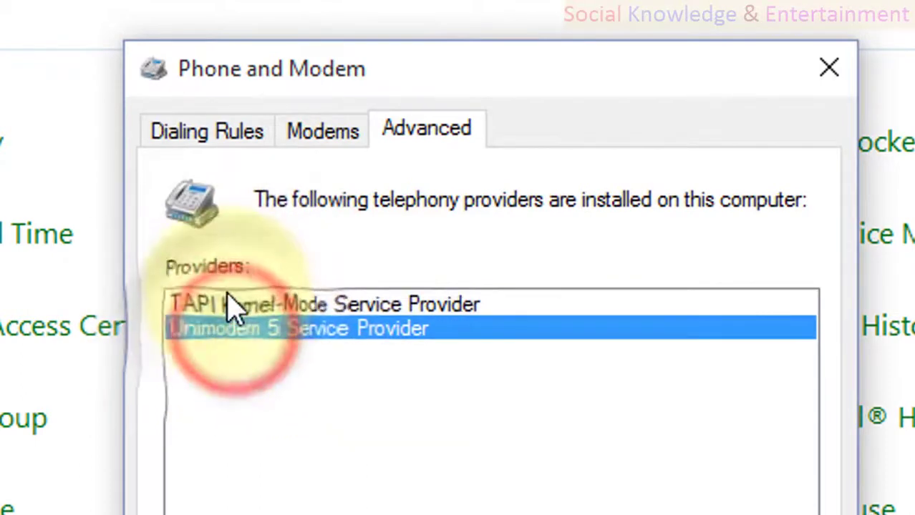
pyautogui.click(230, 307)
pyautogui.click(232, 328)
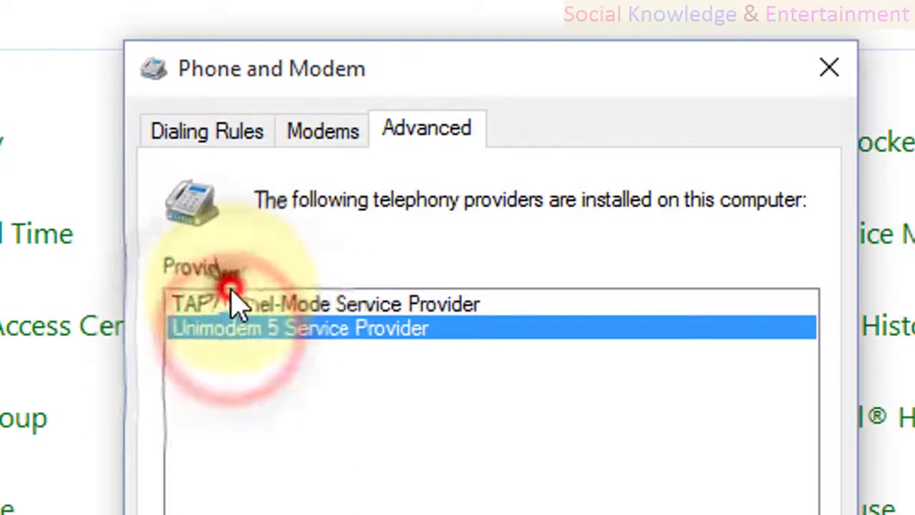
pyautogui.click(231, 307)
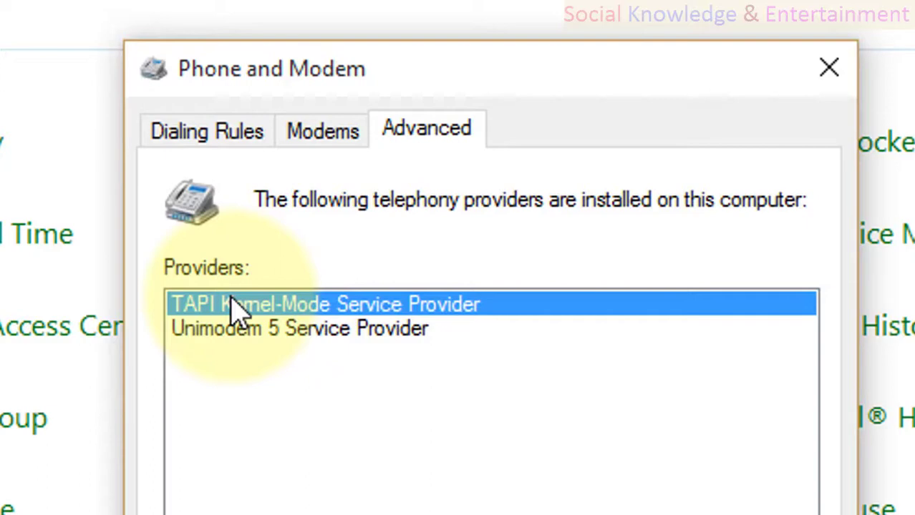
pyautogui.click(236, 306)
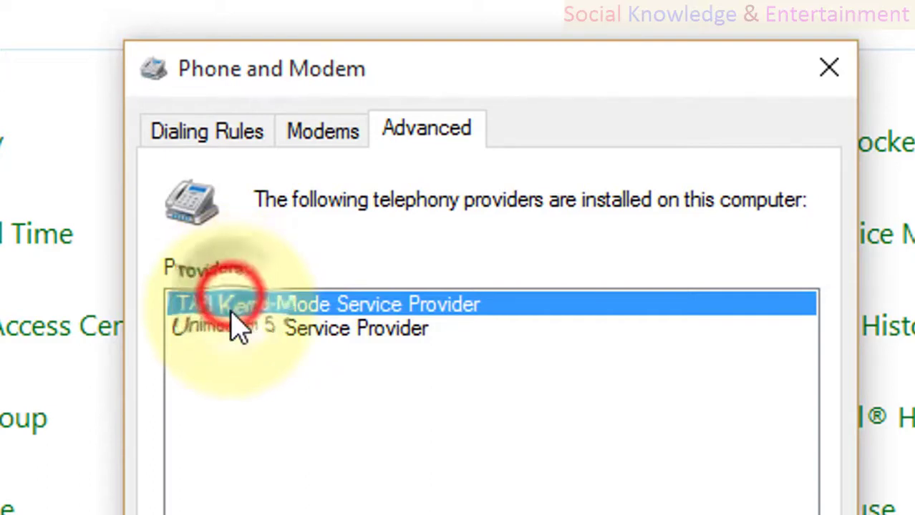
# Step: Install Microsoft HID Phone TSP from the Add Provider list and apply the change
pyautogui.click(240, 344)
pyautogui.click(242, 327)
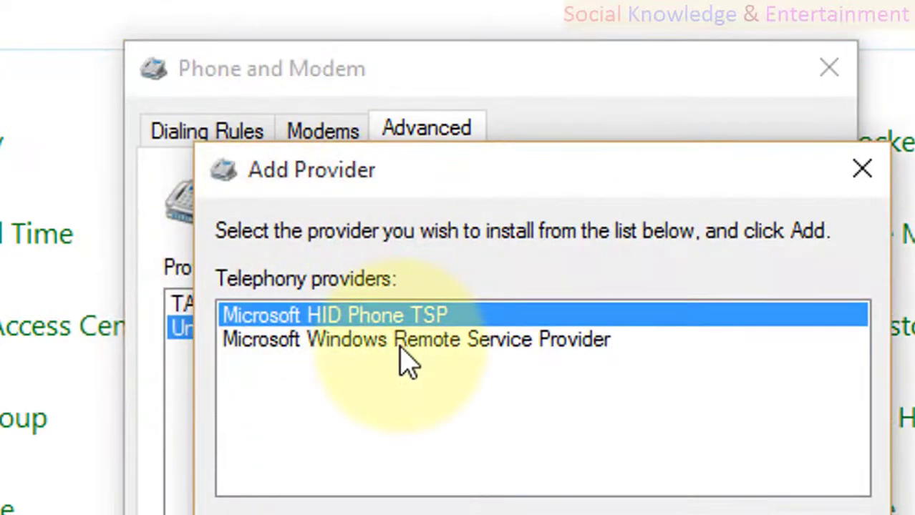
pyautogui.click(404, 350)
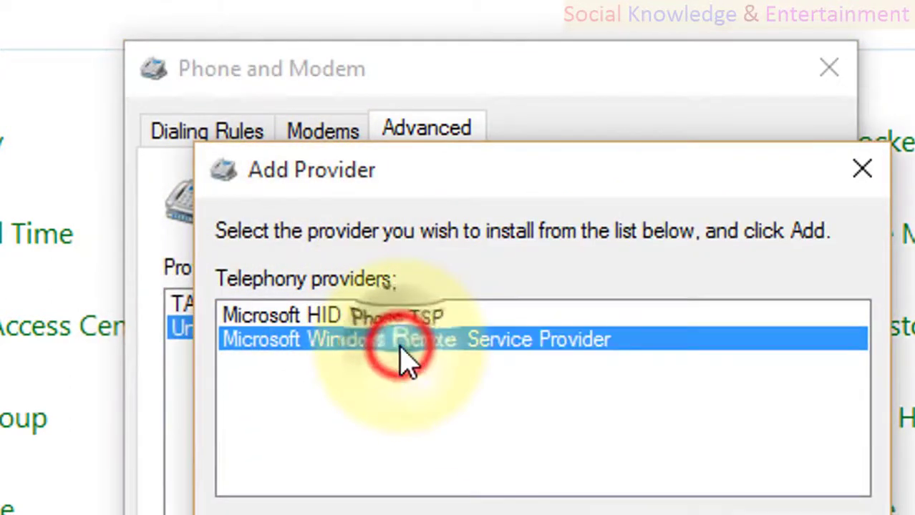
pyautogui.click(343, 313)
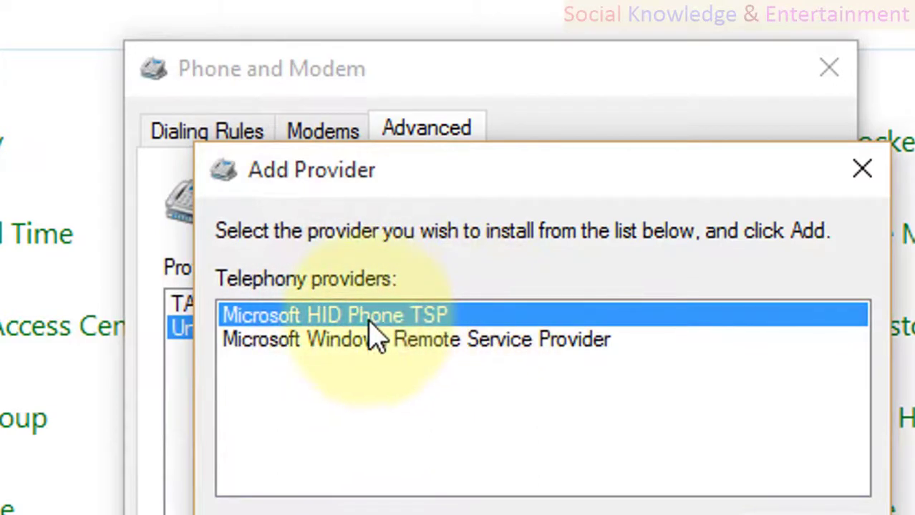
pyautogui.click(398, 343)
pyautogui.click(388, 316)
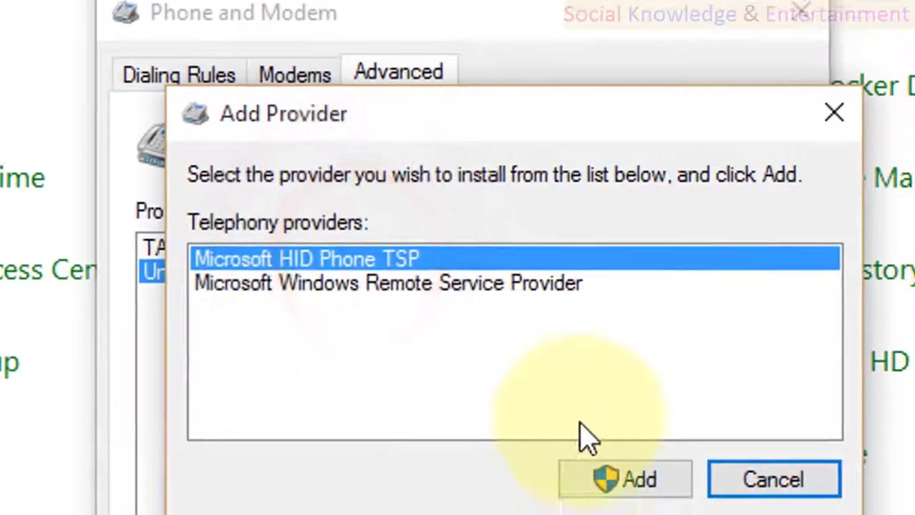
pyautogui.click(573, 457)
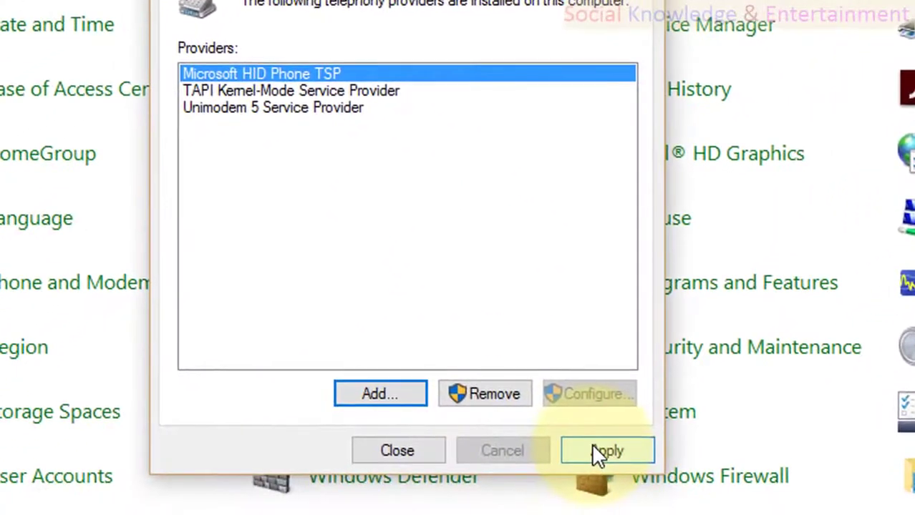
pyautogui.click(566, 463)
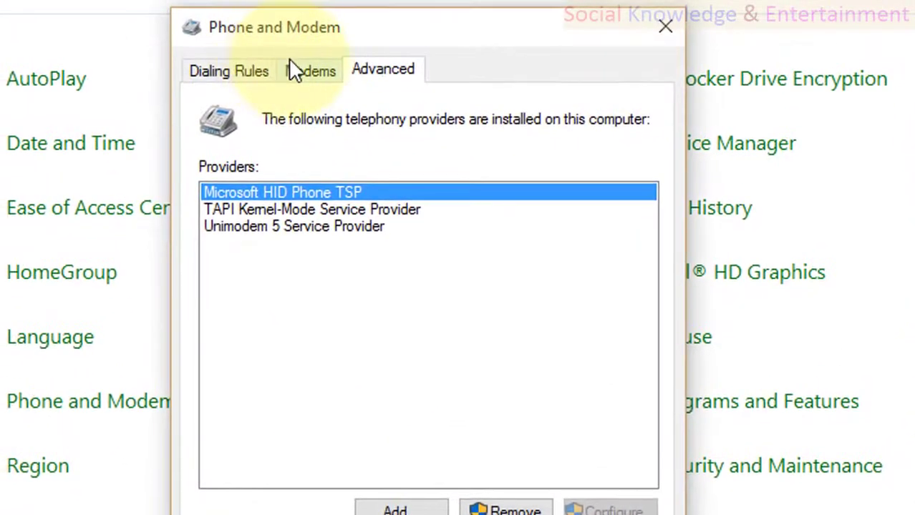
# Step: Review the Modems, Advanced and Dialing Rules tabs, then close Phone and Modem with OK
pyautogui.click(298, 70)
pyautogui.click(365, 67)
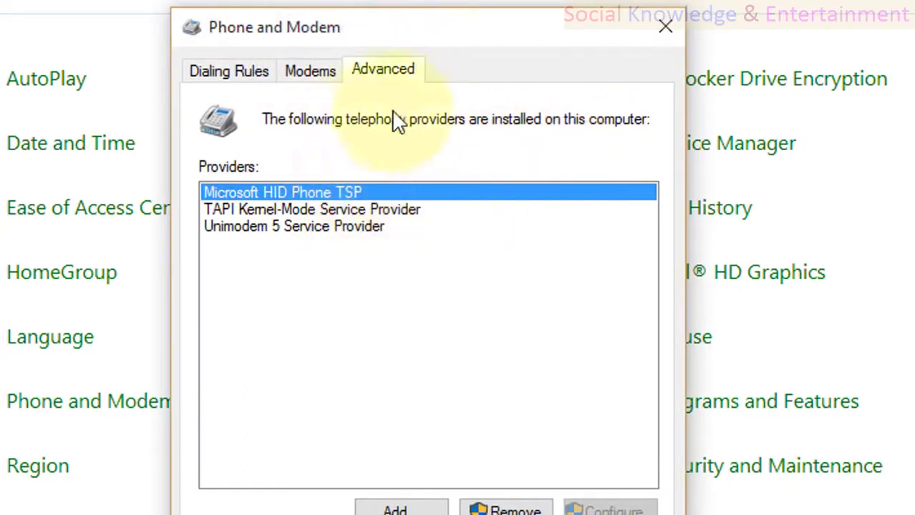
pyautogui.click(221, 69)
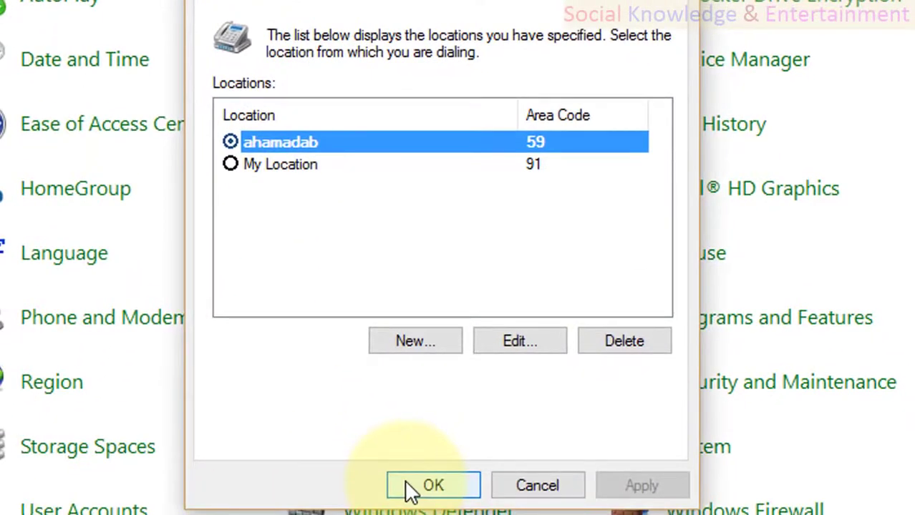
pyautogui.click(406, 484)
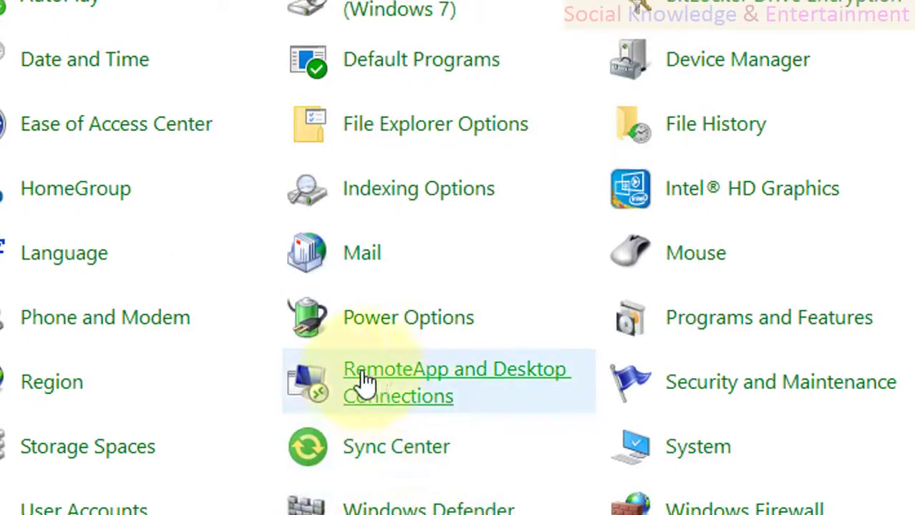
# Step: View Power Options, return to all Control Panel items, and briefly reopen Phone and Modem
pyautogui.click(362, 315)
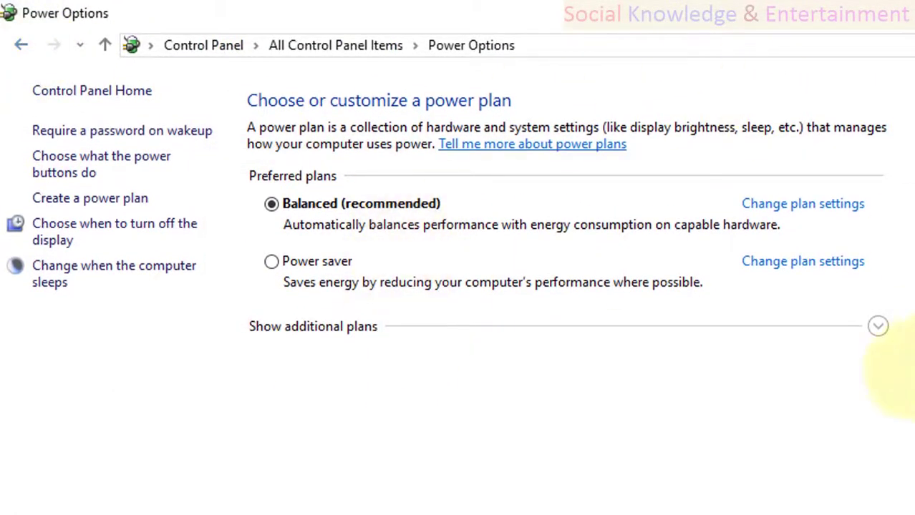
pyautogui.click(20, 45)
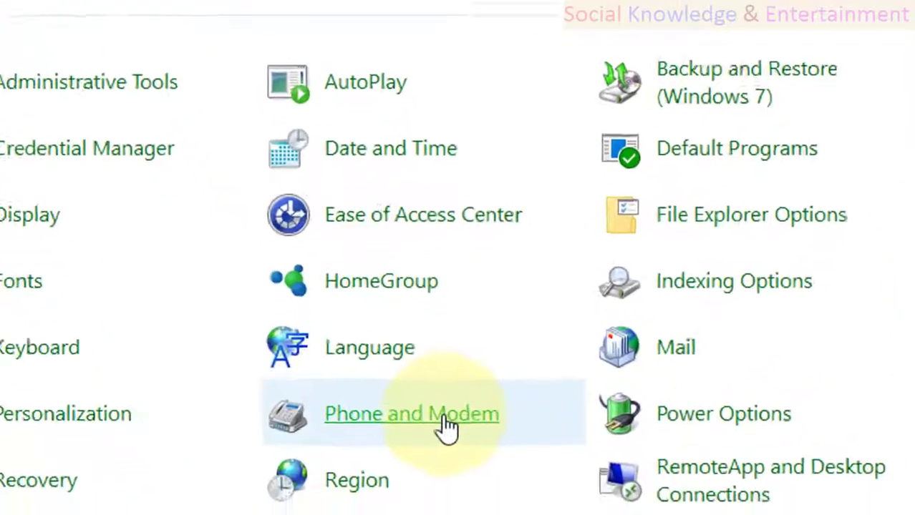
pyautogui.click(445, 426)
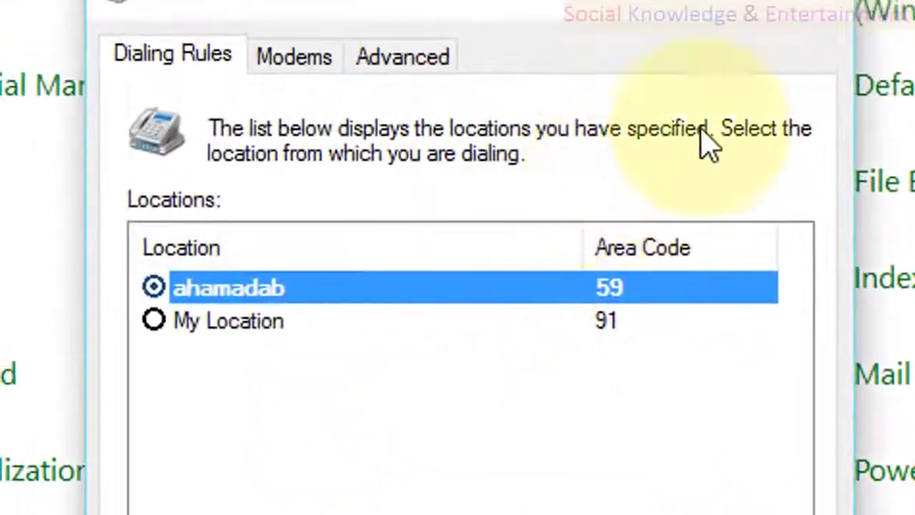
pyautogui.click(813, 6)
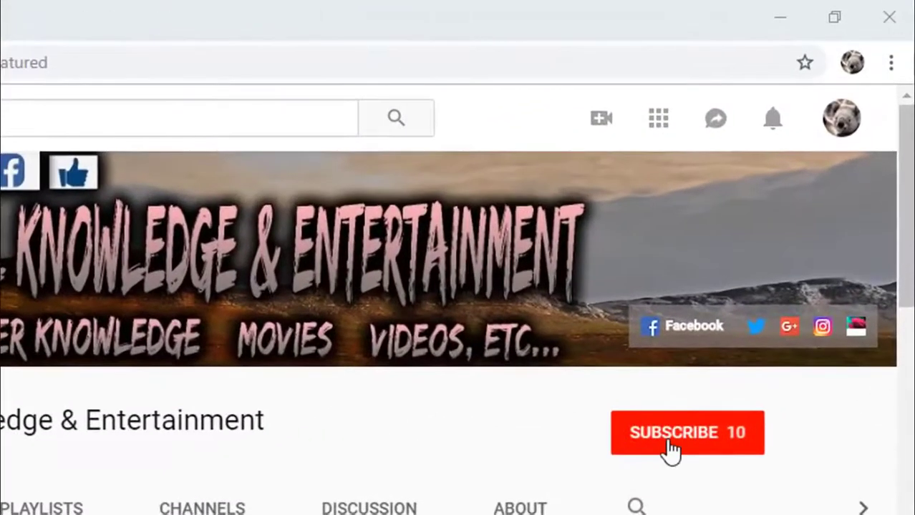
# Step: Subscribe to Social Knowledge & Entertainment with all notifications on, then view its playlists
pyautogui.click(775, 248)
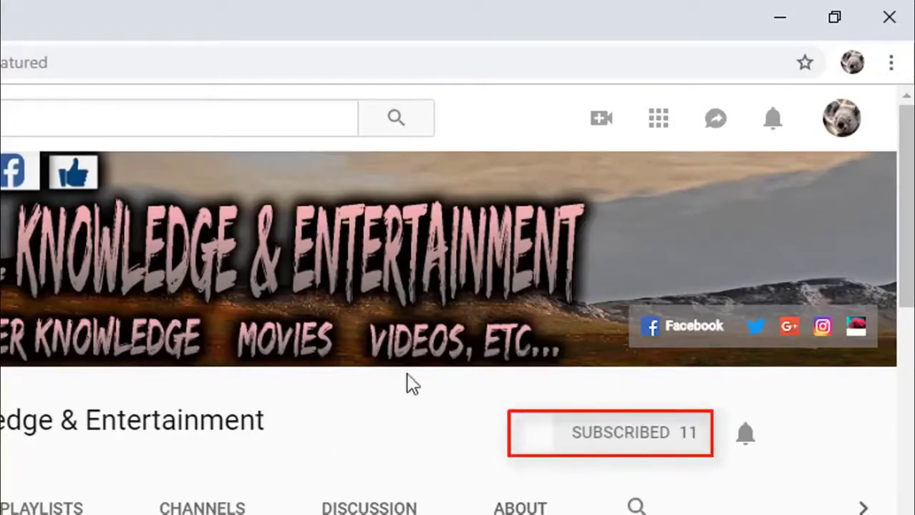
pyautogui.click(741, 438)
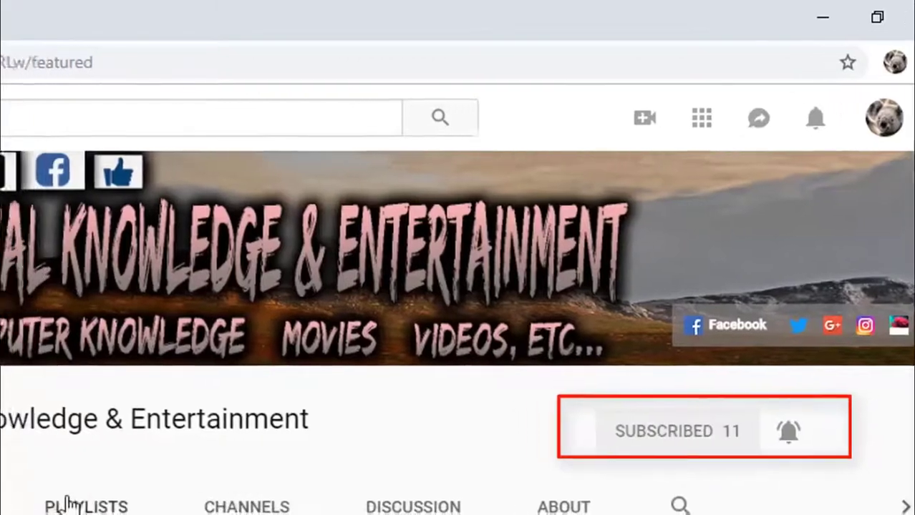
pyautogui.click(43, 506)
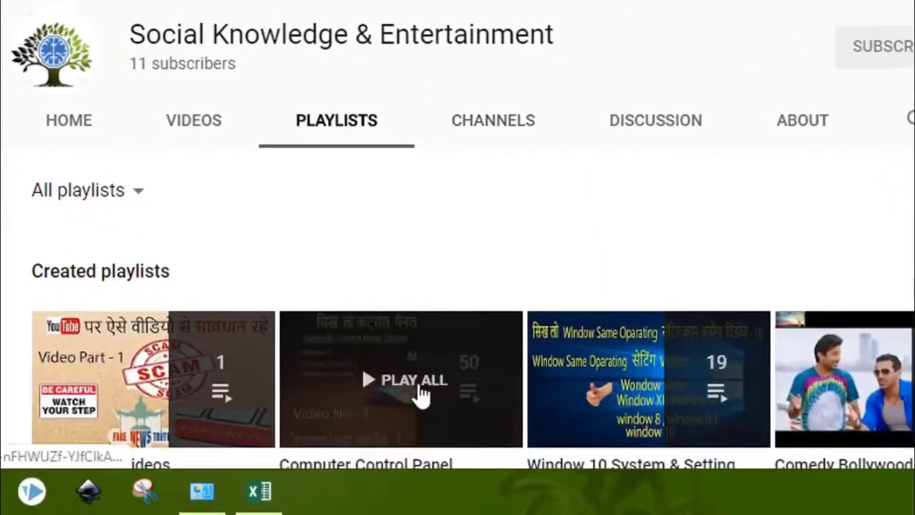
pyautogui.click(422, 383)
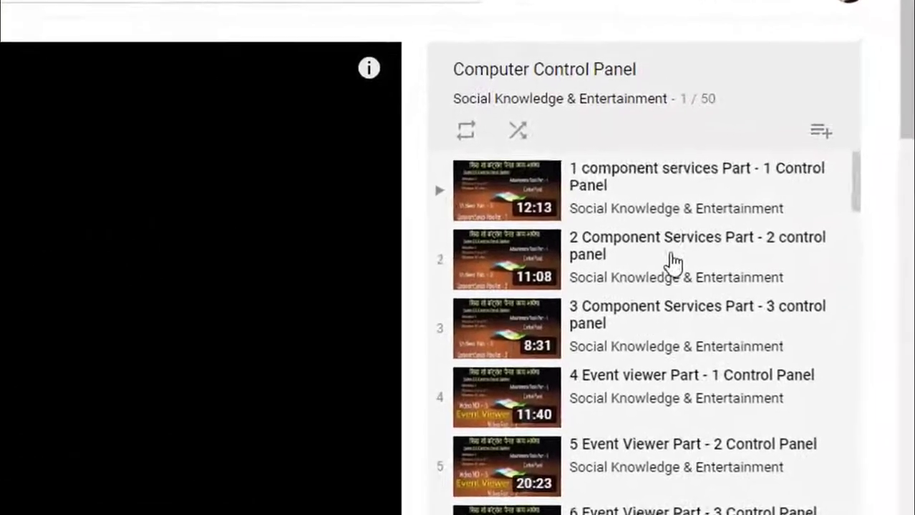
pyautogui.scroll(-3, 802, 215)
pyautogui.scroll(-15, 673, 264)
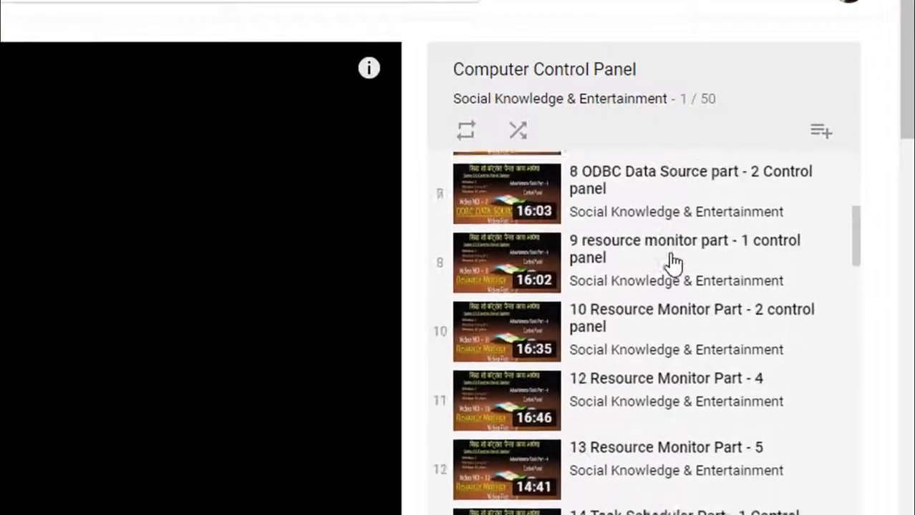
pyautogui.scroll(17, 673, 264)
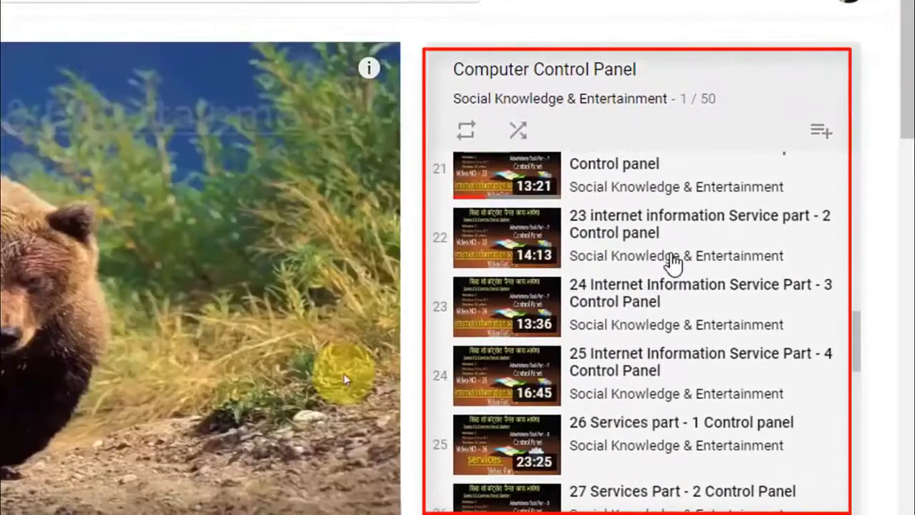
pyautogui.scroll(3, 673, 264)
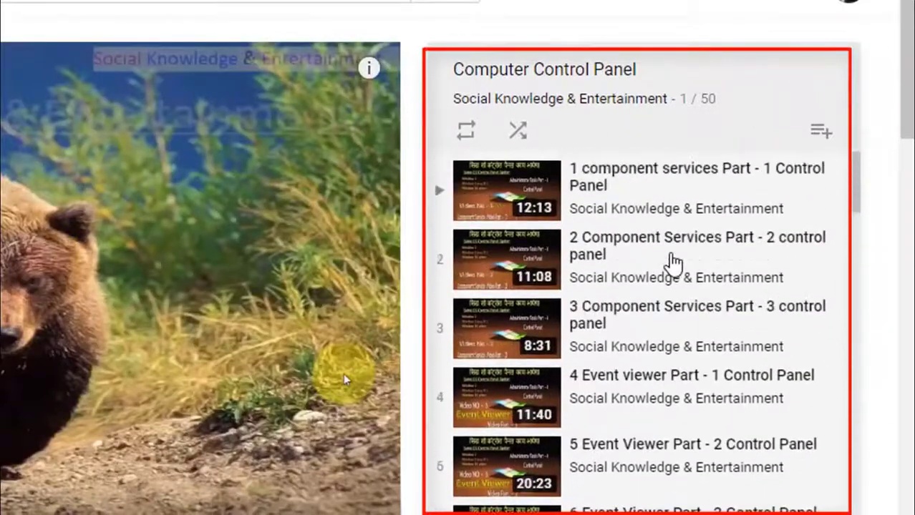
pyautogui.hotkey('alt', 'Left')
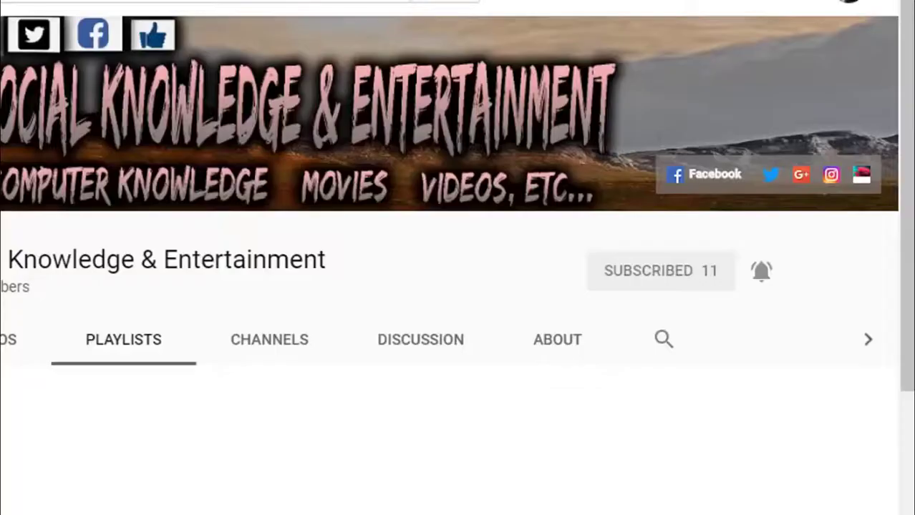
pyautogui.hotkey('alt', 'Right')
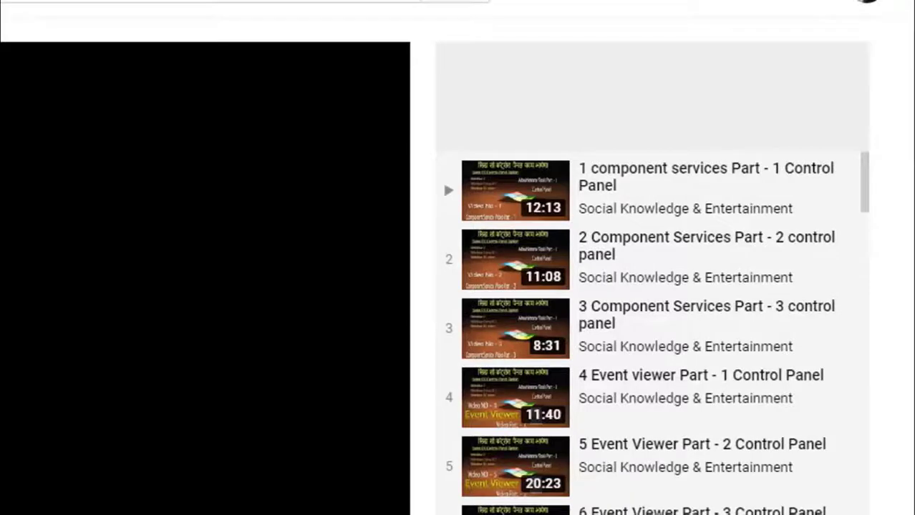
pyautogui.scroll(-7, 656, 352)
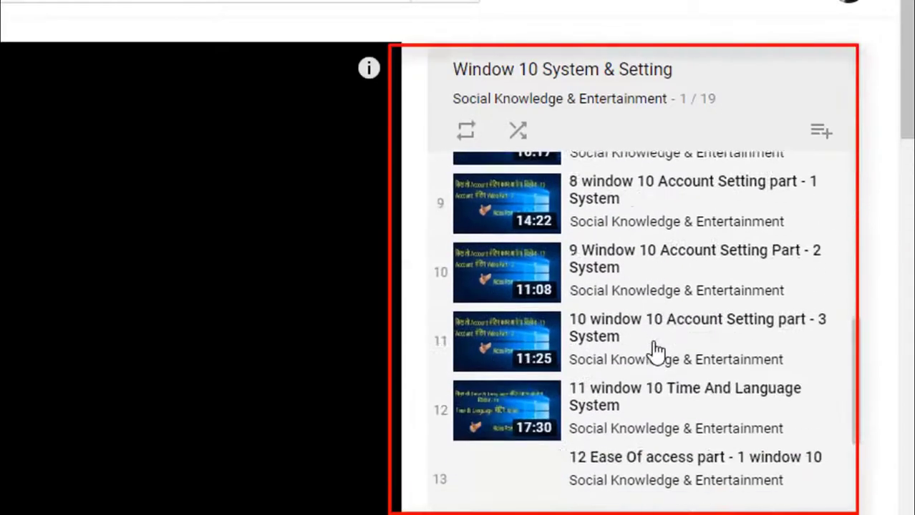
pyautogui.scroll(8, 655, 351)
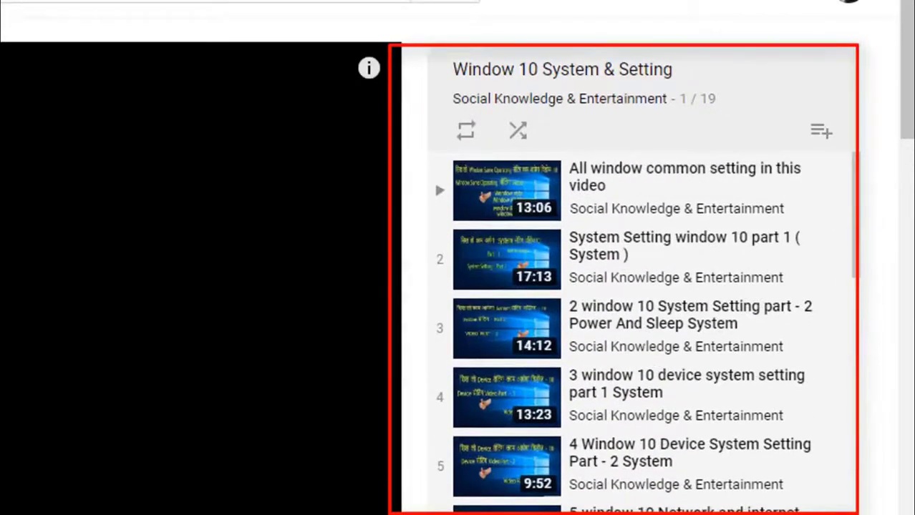
pyautogui.hotkey('alt', 'Left')
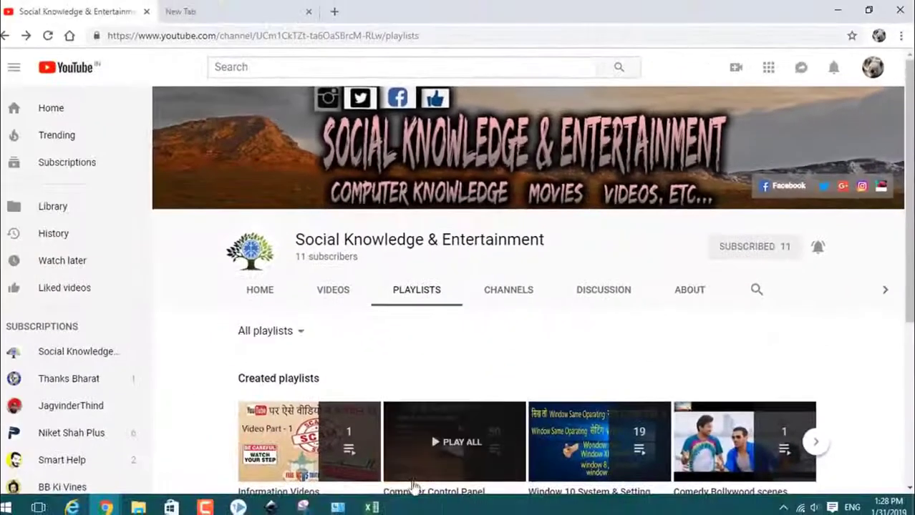